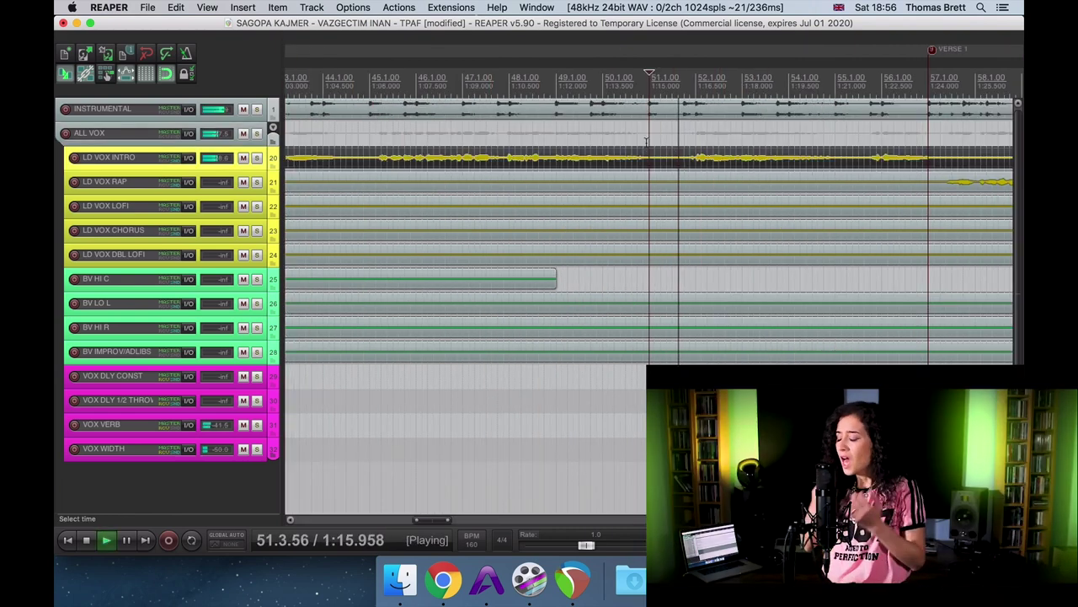
# - Zoom the arrangement out to show the START, INTRO and CHORUS markers while the song plays
pyautogui.scroll(-5, 646, 142)
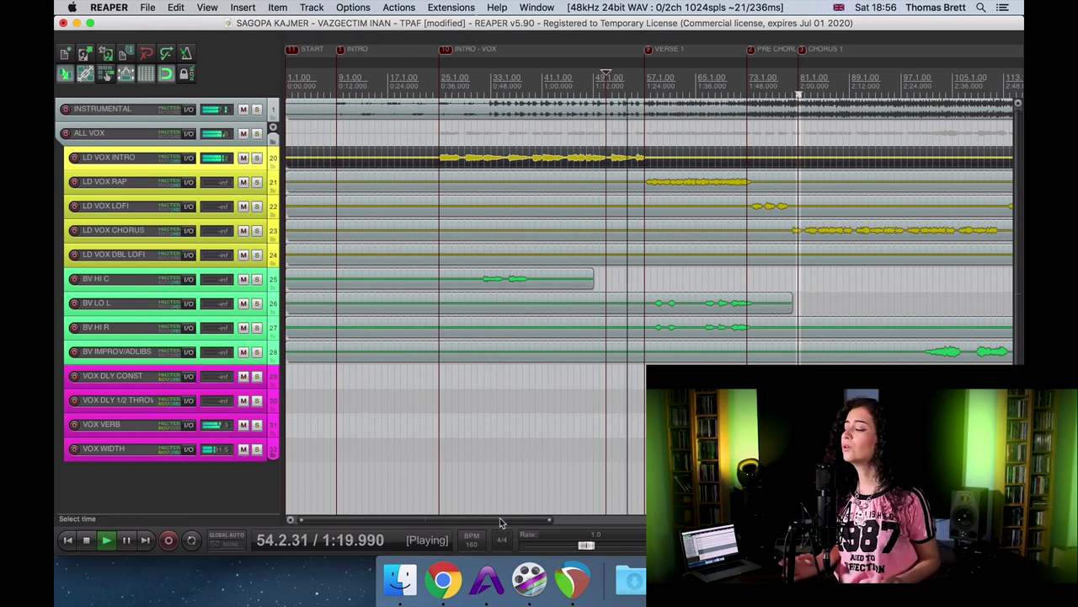
# - Remove the time selection, stop playback at bar 51 and make the vocal track rows taller
pyautogui.moveTo(500, 517); pyautogui.dragTo(538, 508)
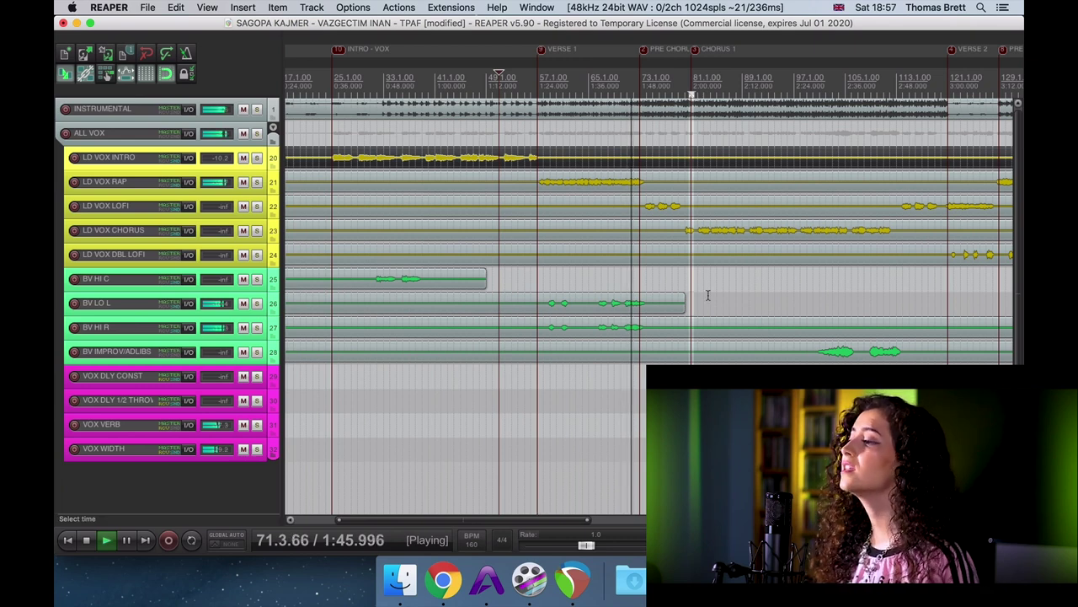
pyautogui.rightClick(692, 99)
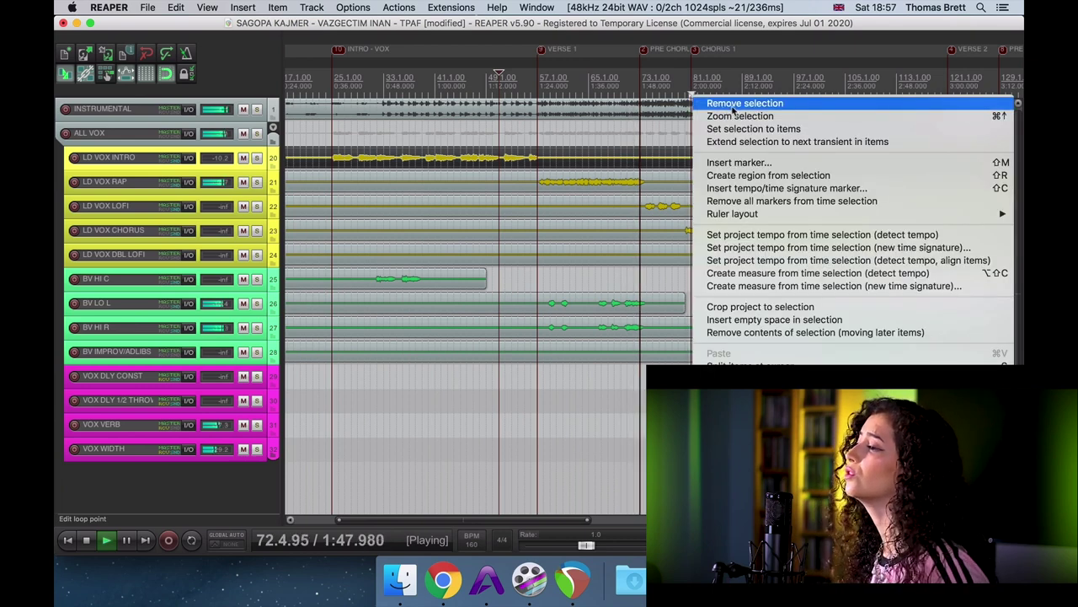
pyautogui.click(732, 103)
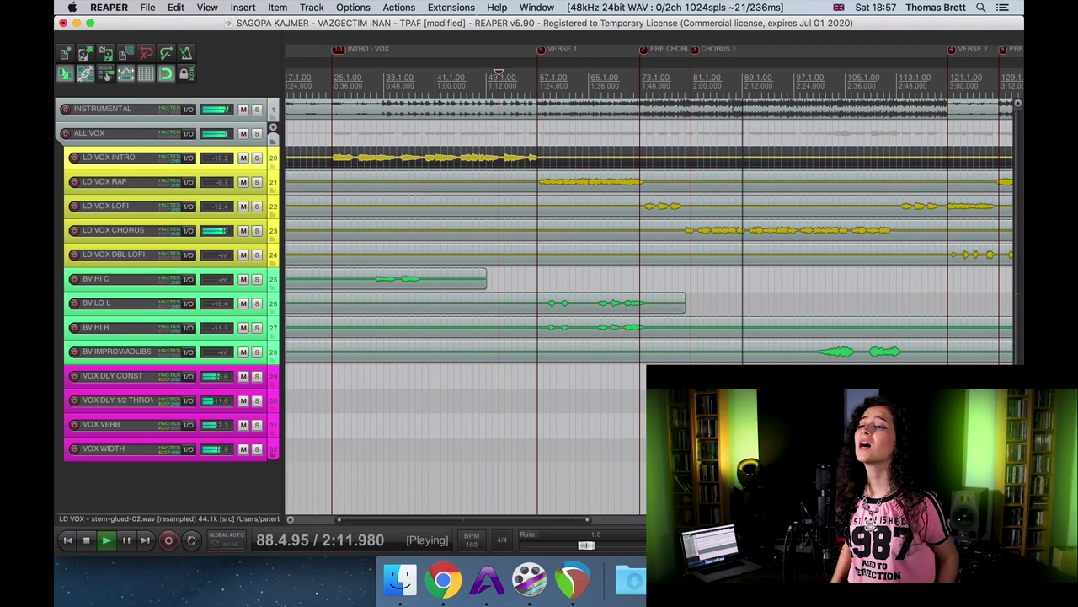
pyautogui.press('space')
pyautogui.press('pageup')
pyautogui.press('pageup')
pyautogui.press('pageup')
pyautogui.press('pageup')
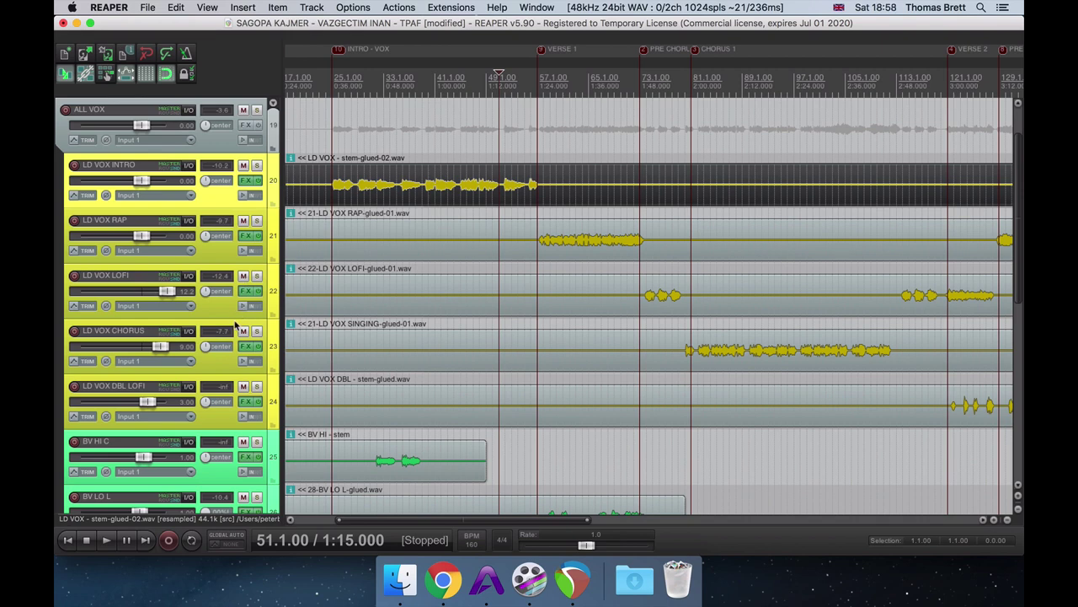
# - Solo the LD VOX tracks and audition the intro vocal, then the rap vocal
pyautogui.click(257, 332)
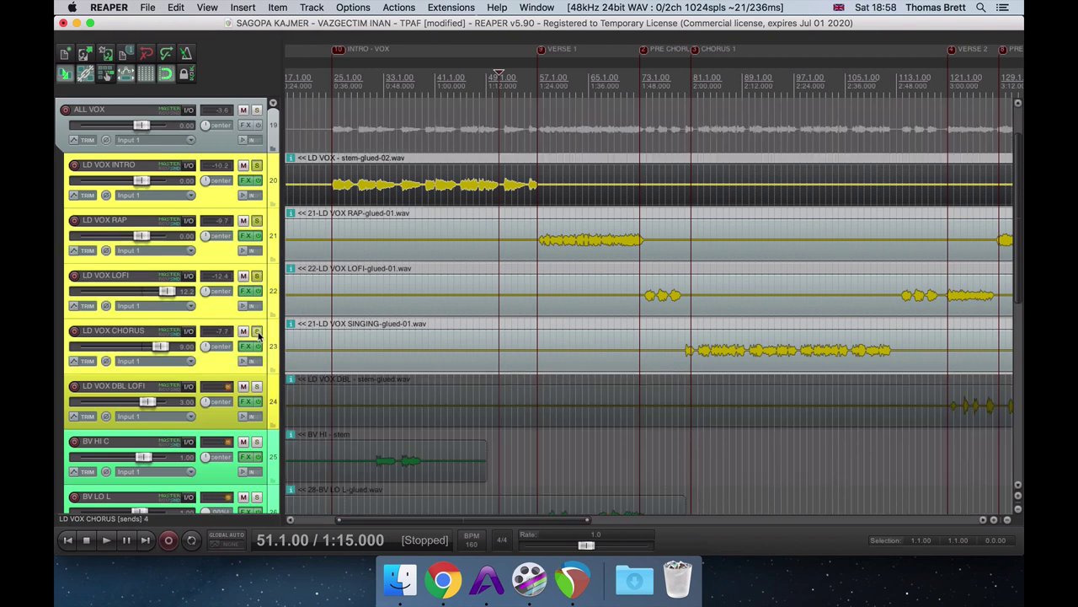
pyautogui.click(341, 194)
pyautogui.press('space')
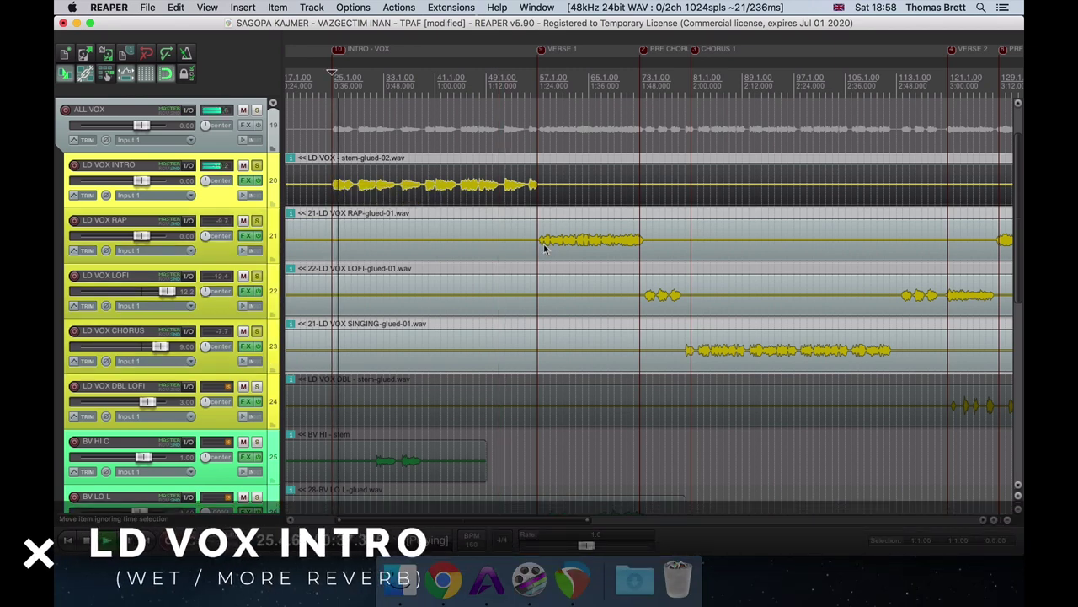
pyautogui.scroll(5, 546, 248)
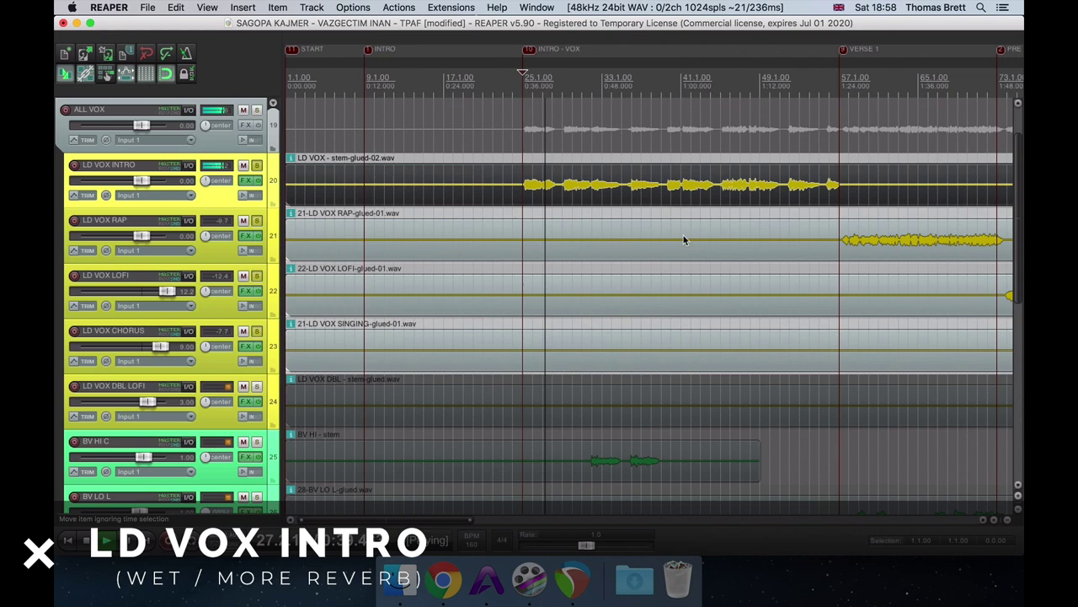
pyautogui.click(826, 242)
pyautogui.scroll(4, 830, 243)
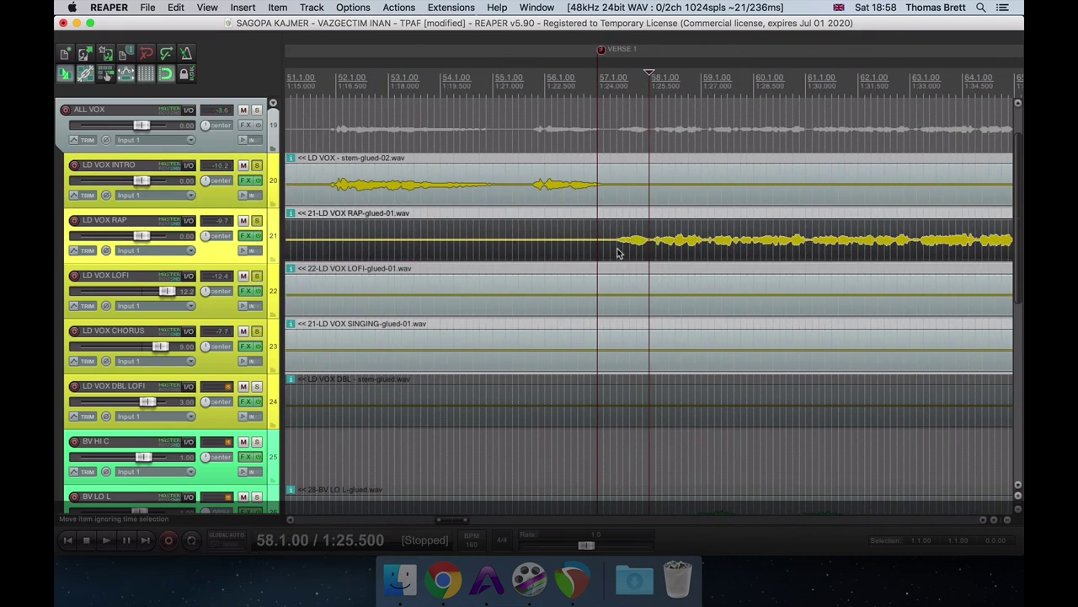
pyautogui.scroll(-4, 765, 240)
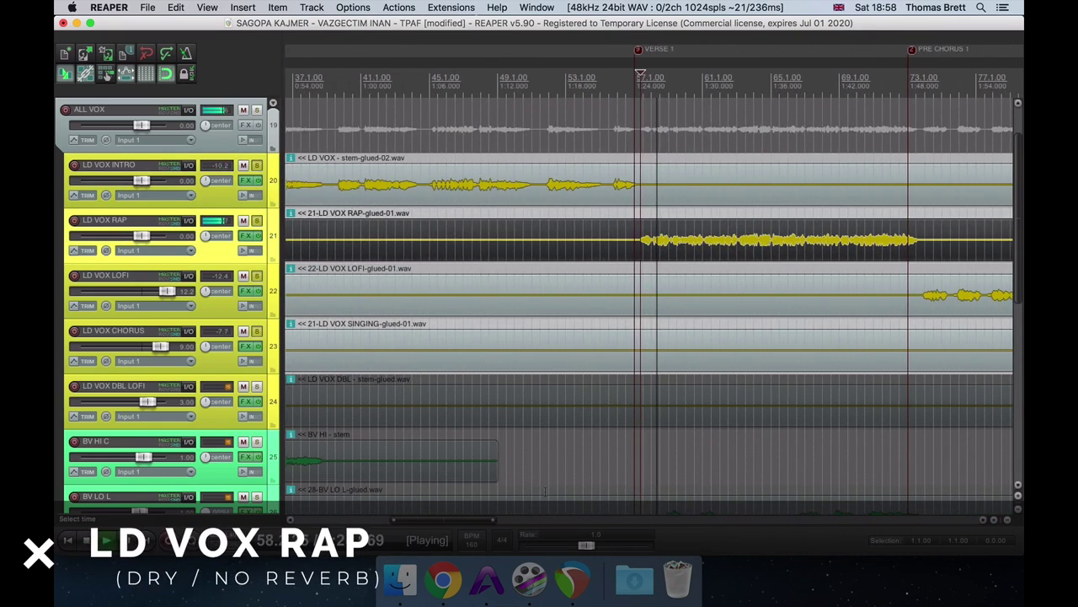
# - Audition the lo-fi vocal and the chorus vocal, stopping at Chorus 1, bar 80
pyautogui.hscroll(5, 660, 346)
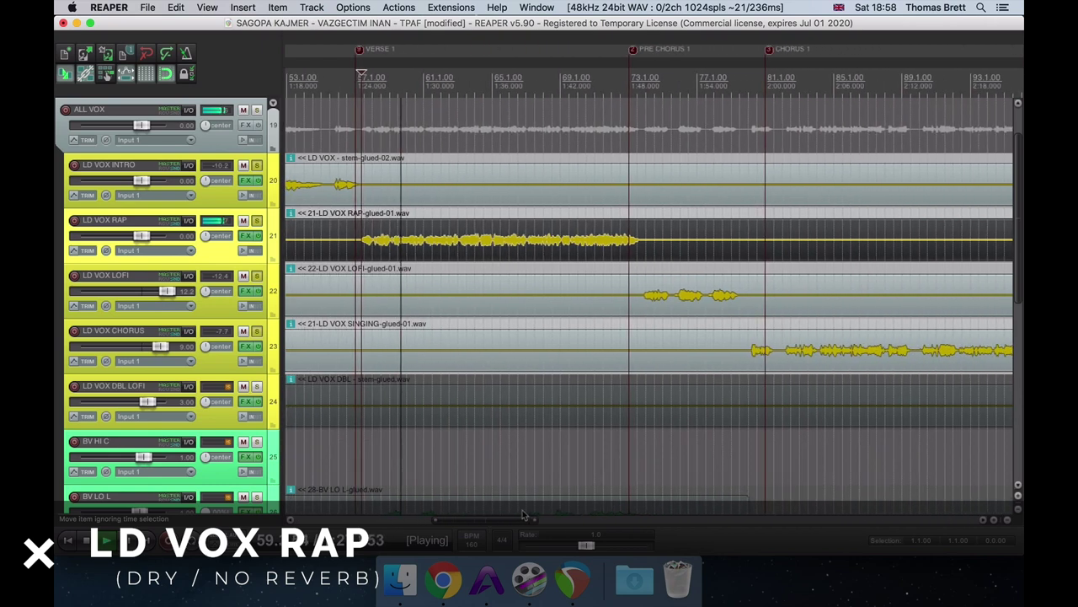
pyautogui.press('space')
pyautogui.click(647, 310)
pyautogui.scroll(4, 647, 309)
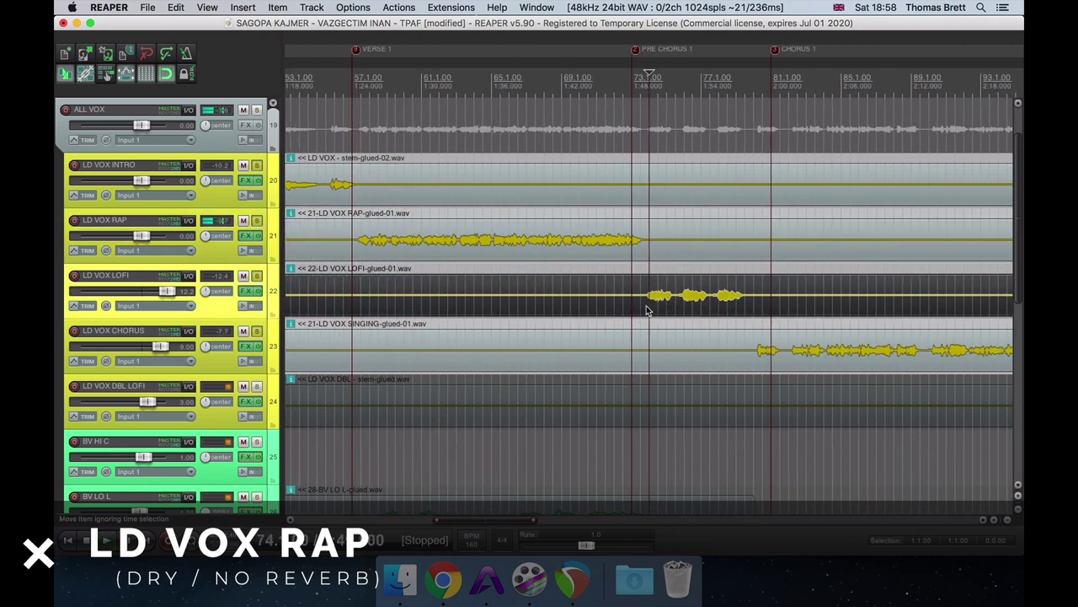
pyautogui.press('space')
pyautogui.scroll(-6, 705, 303)
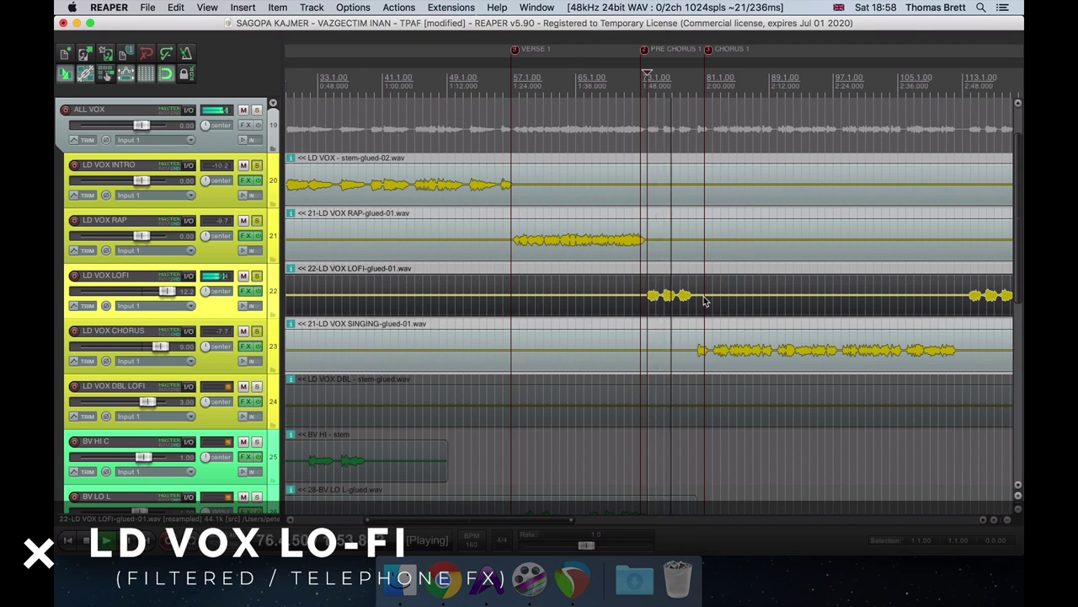
pyautogui.click(698, 351)
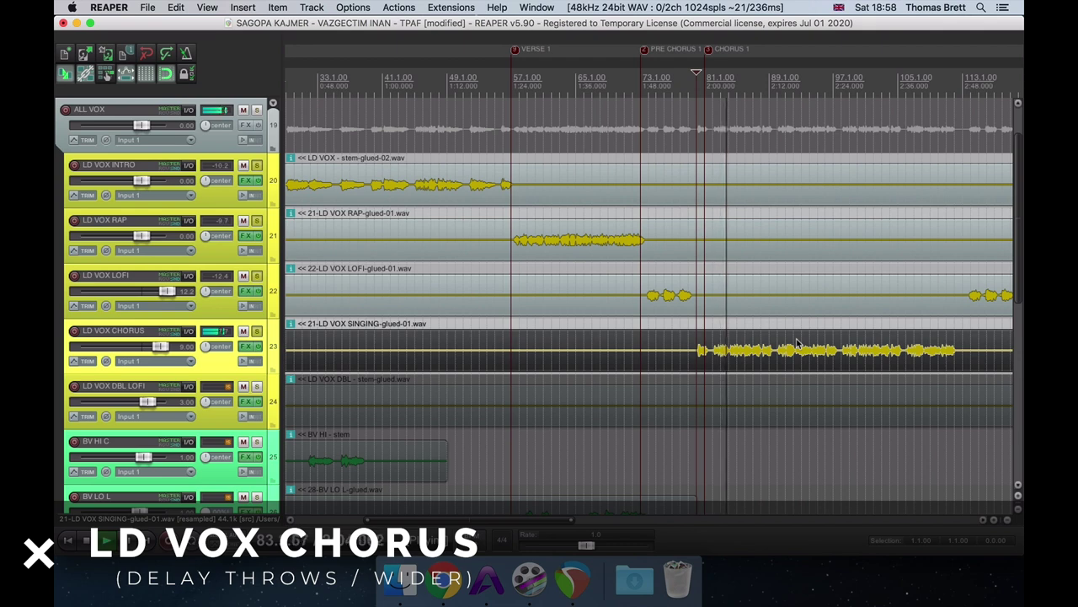
pyautogui.press('space')
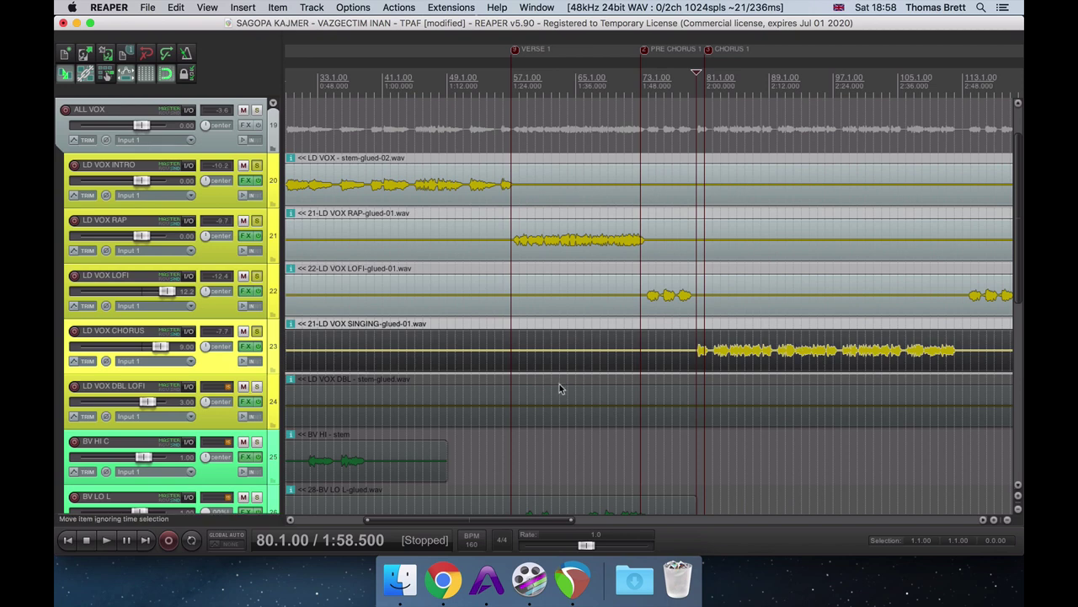
# - Check LD VOX INTRO's sends, then open LD VOX LOFI's FX chain showing EchoBoy on Telephone
pyautogui.click(227, 199)
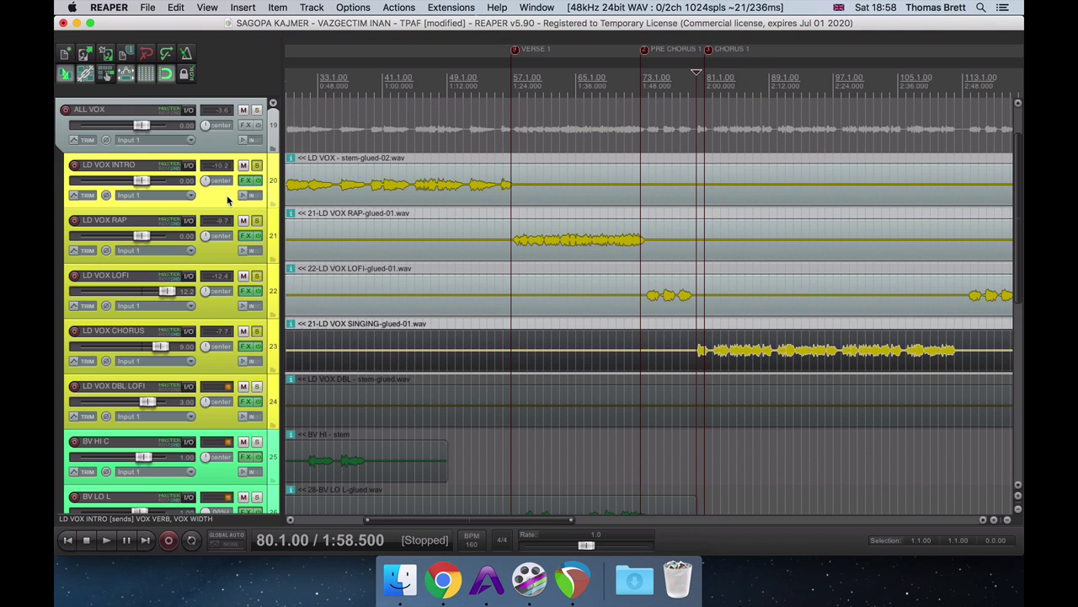
pyautogui.click(225, 307)
pyautogui.moveTo(246, 293)
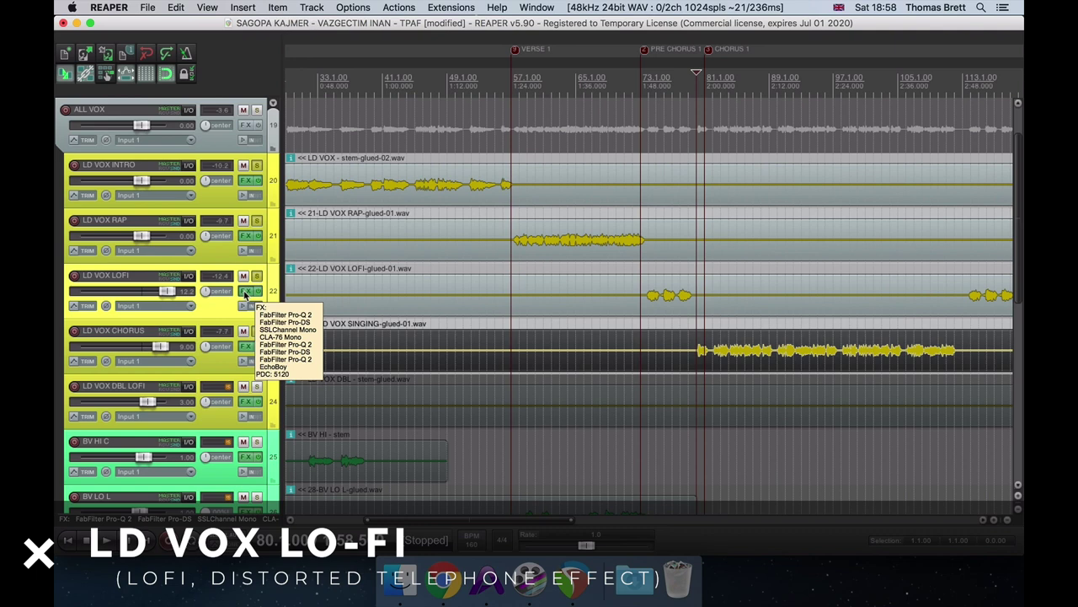
pyautogui.click(246, 291)
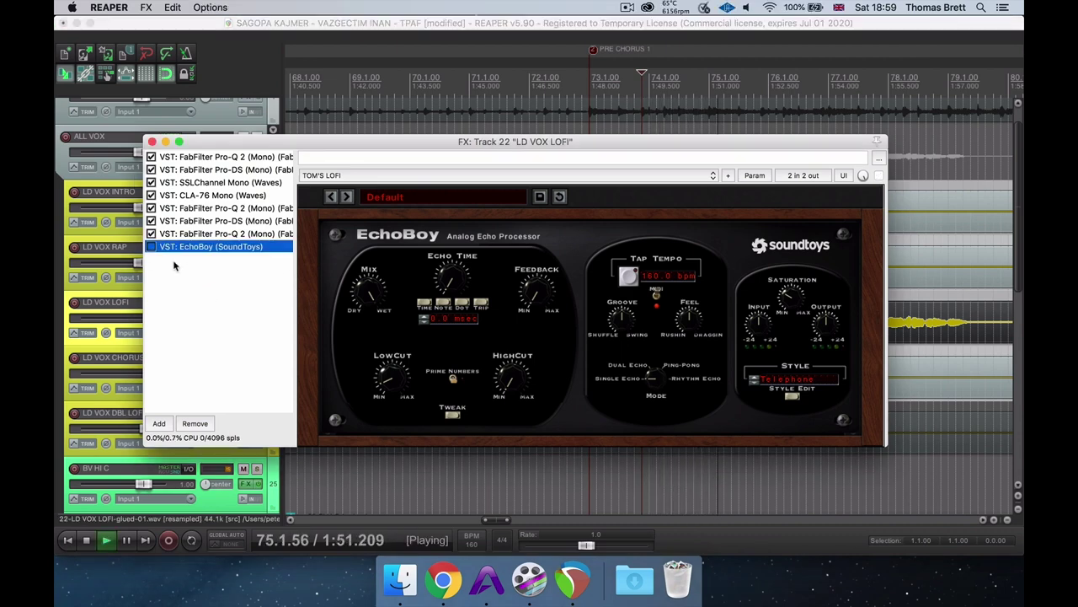
# - Switch EchoBoy's echo time to NOTE values and keep the Telephone style unchanged
pyautogui.press('space')
pyautogui.press('space')
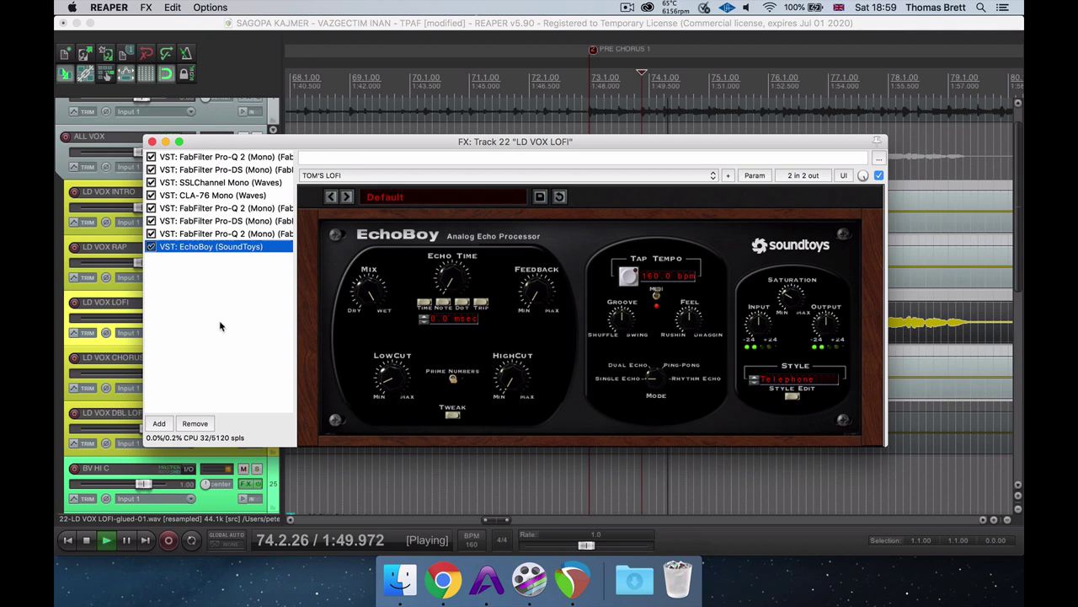
pyautogui.press('space')
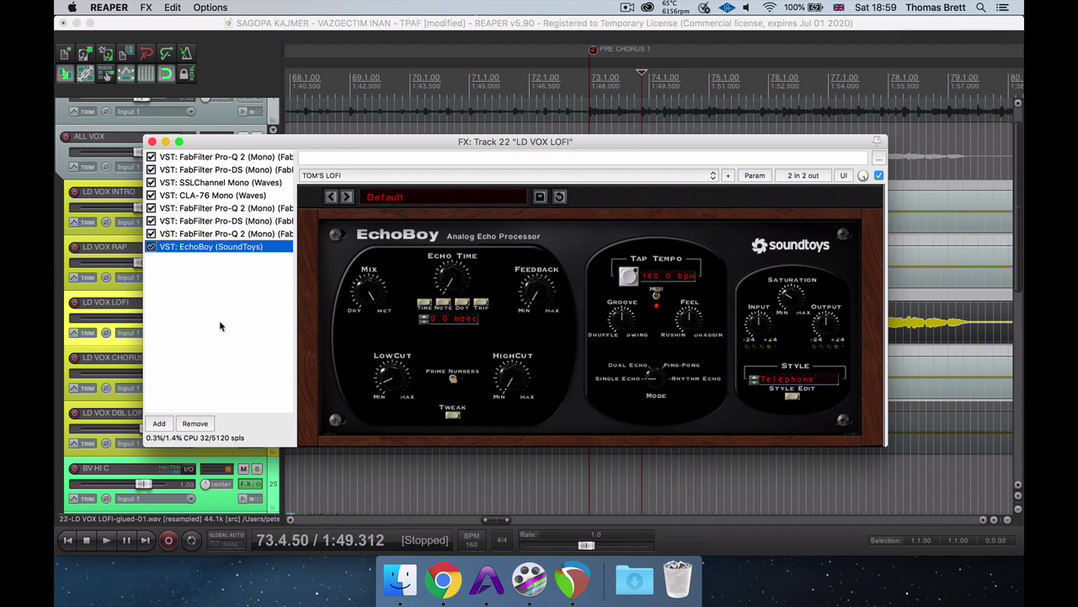
pyautogui.click(442, 305)
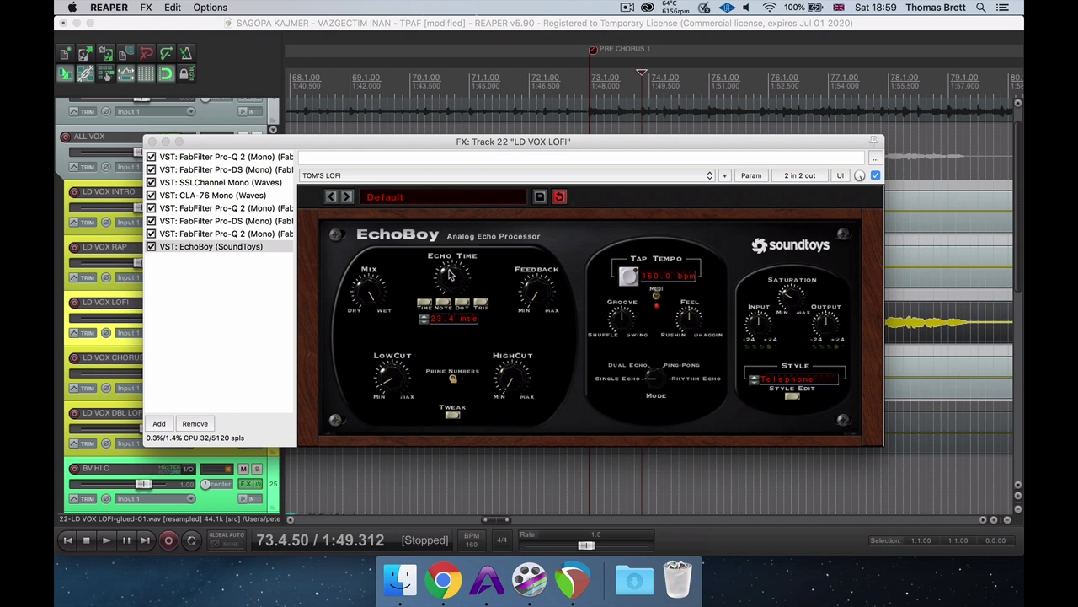
pyautogui.click(449, 327)
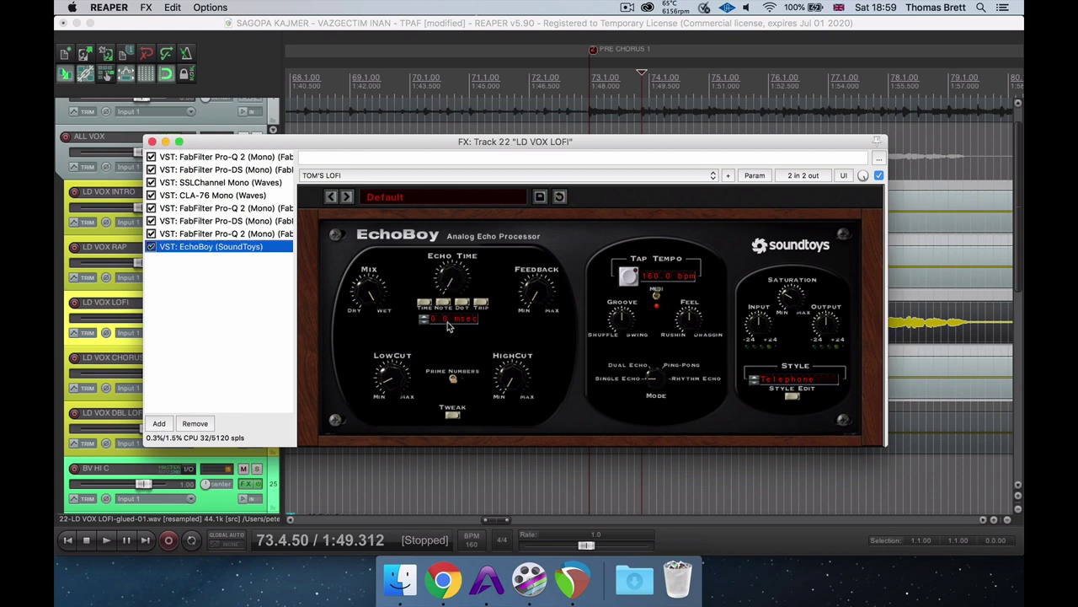
pyautogui.click(805, 382)
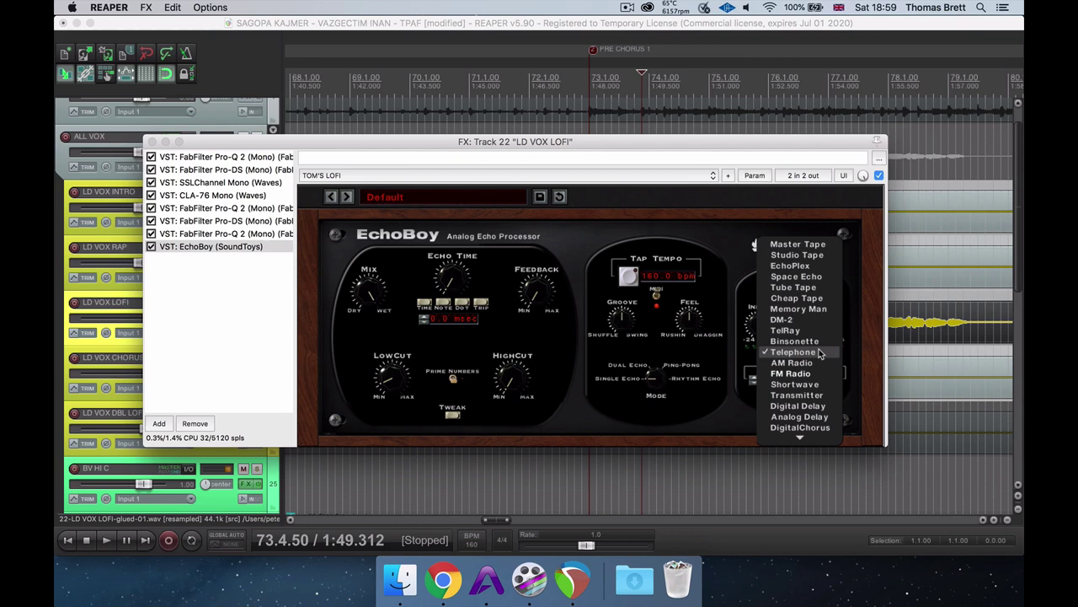
pyautogui.click(859, 375)
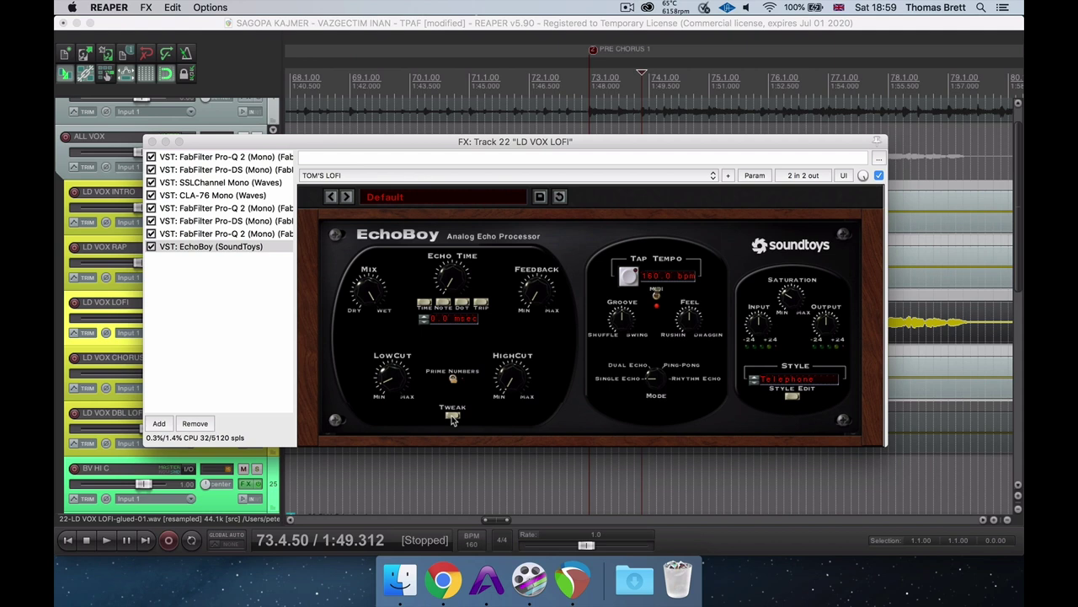
# - Expand EchoBoy's tweak controls and raise its LowCut toward max while auditioning the lo-fi vocal
pyautogui.click(453, 417)
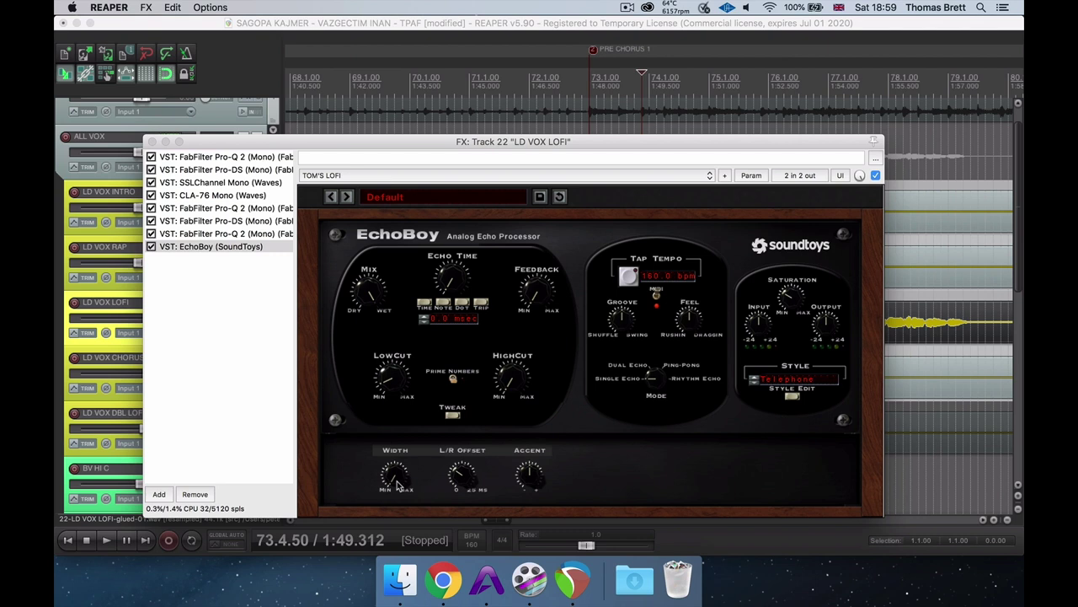
pyautogui.press('space')
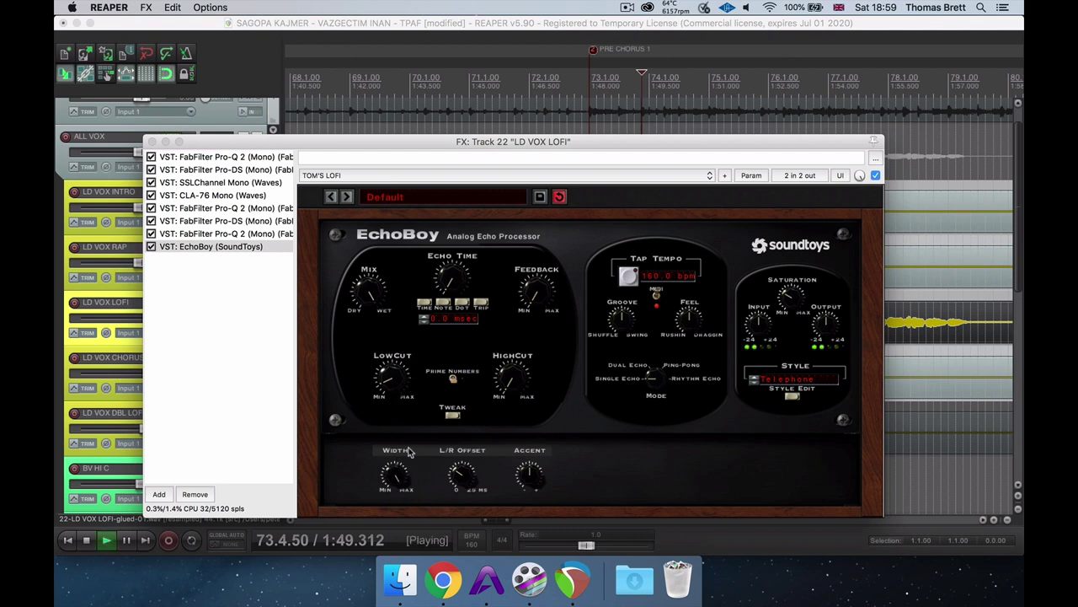
pyautogui.press('space')
pyautogui.press('space')
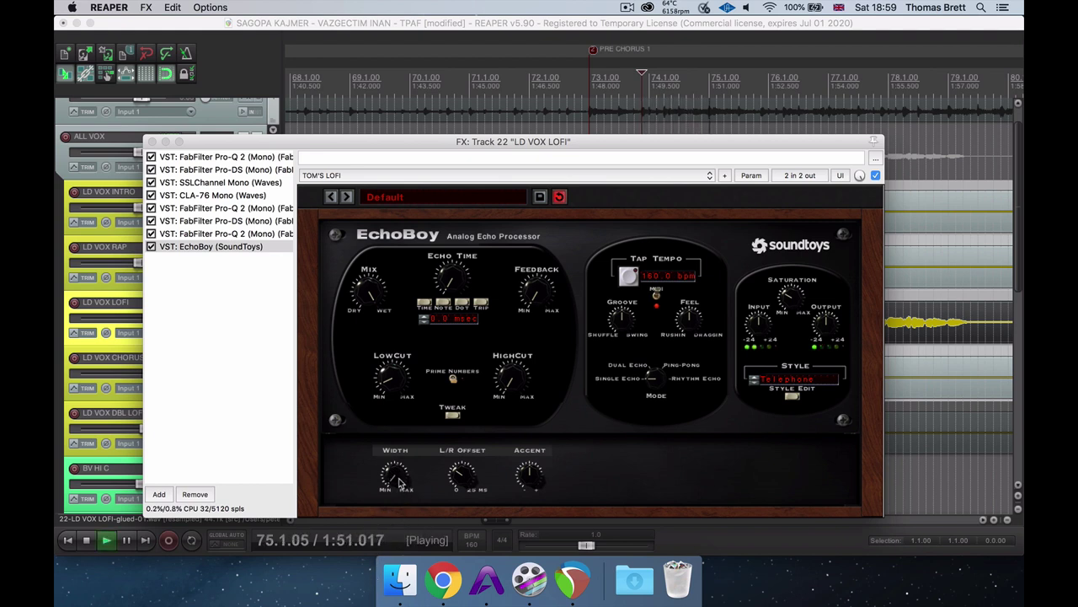
pyautogui.press('space')
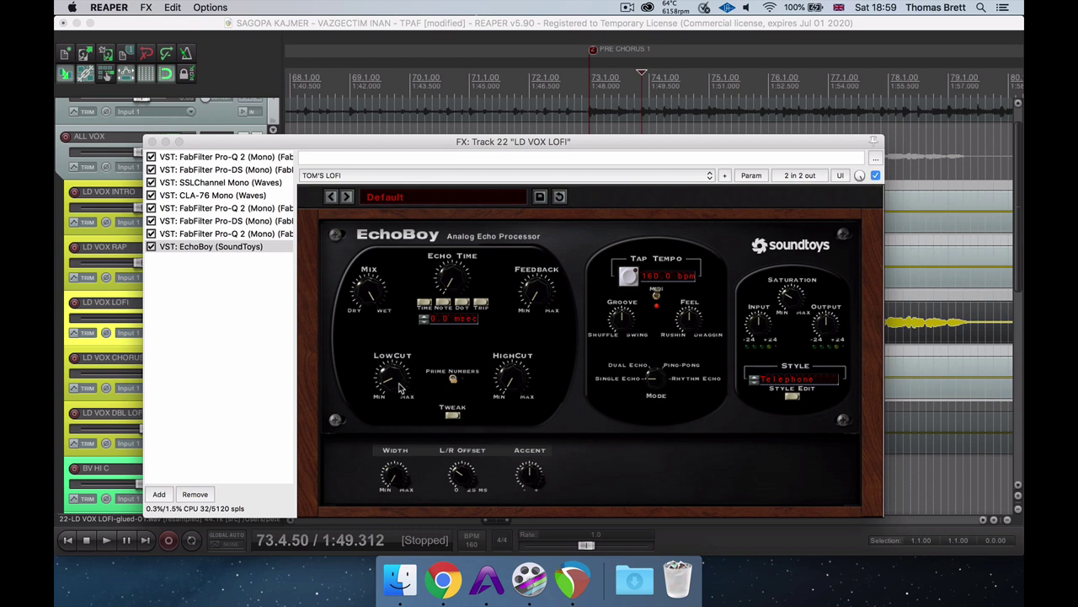
pyautogui.press('space')
pyautogui.moveTo(400, 386); pyautogui.dragTo(416, 264)
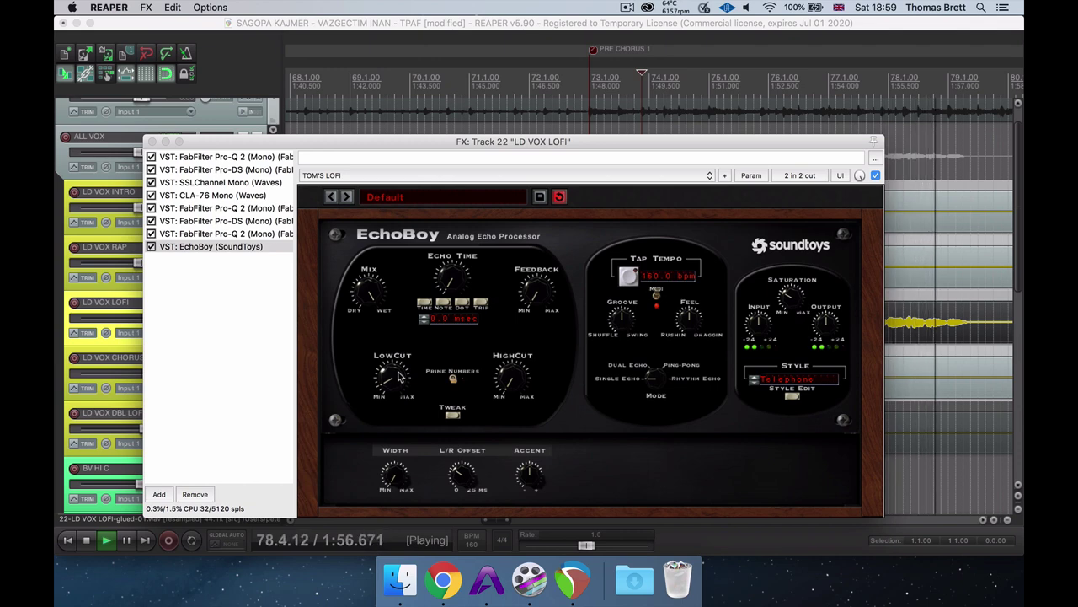
pyautogui.press('space')
# - Close LD VOX LOFI's effects, mute VOX DLY 1/2 THROW, VOX VERB and VOX WIDTH, and solo VOX DLY CONST
pyautogui.click(453, 414)
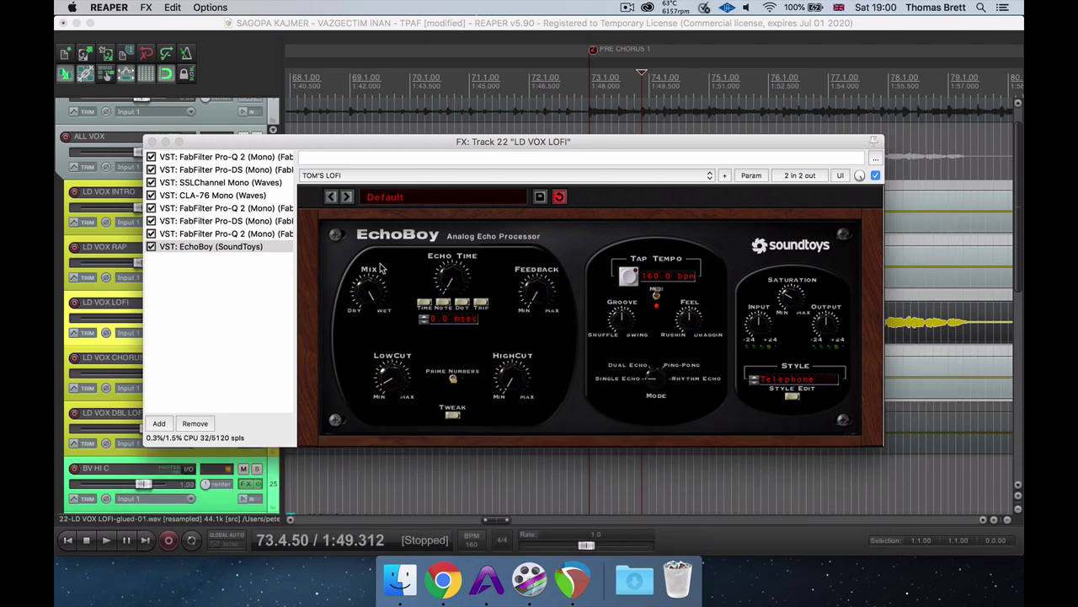
pyautogui.click(152, 142)
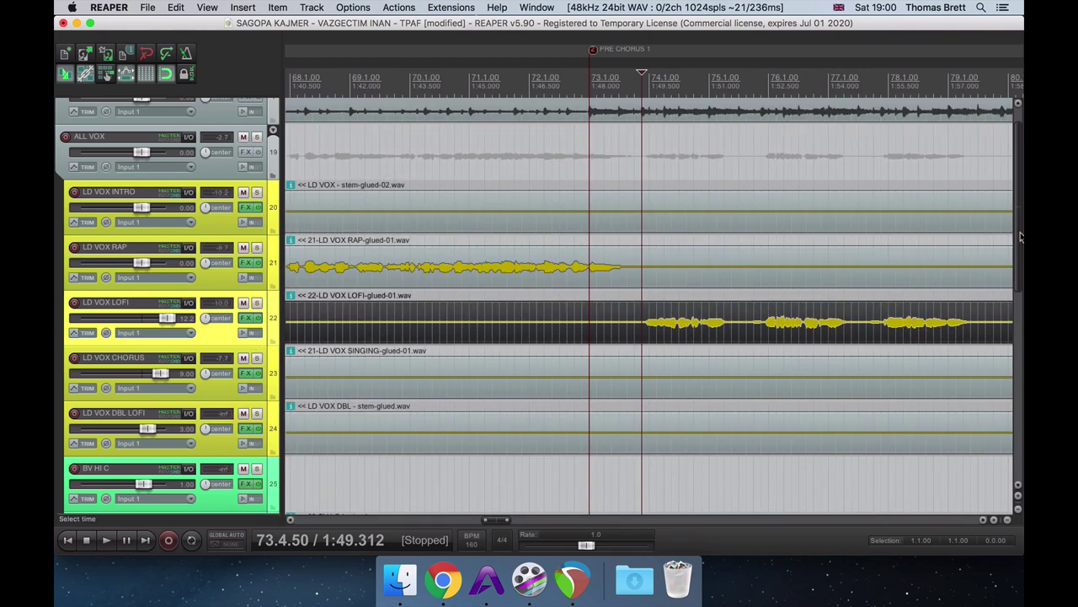
pyautogui.moveTo(1018, 249); pyautogui.dragTo(1020, 436)
pyautogui.moveTo(243, 254); pyautogui.dragTo(242, 419)
pyautogui.click(217, 289)
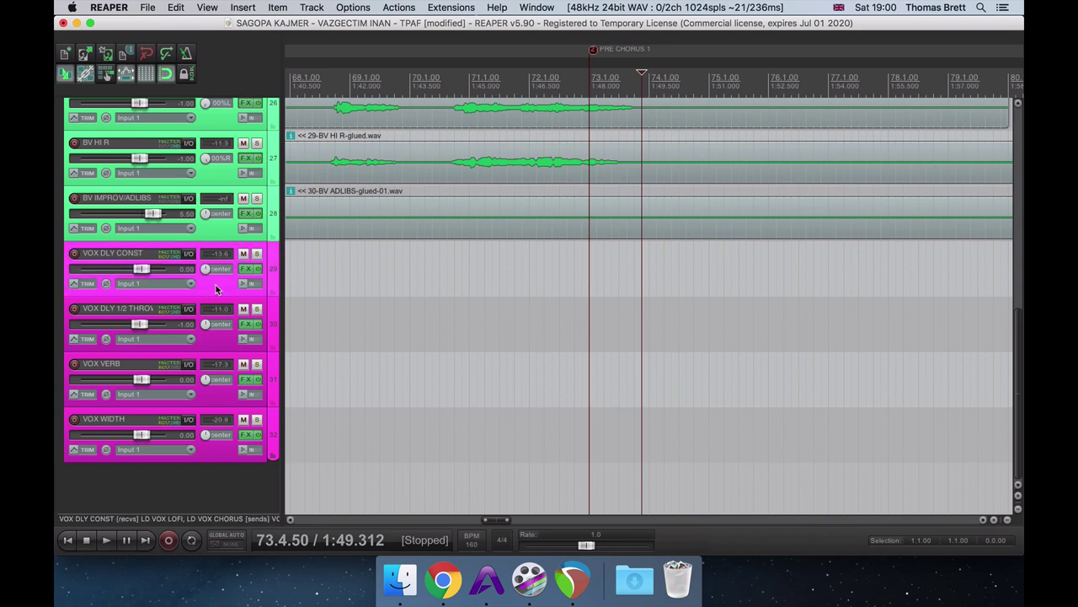
pyautogui.moveTo(244, 309); pyautogui.dragTo(243, 420)
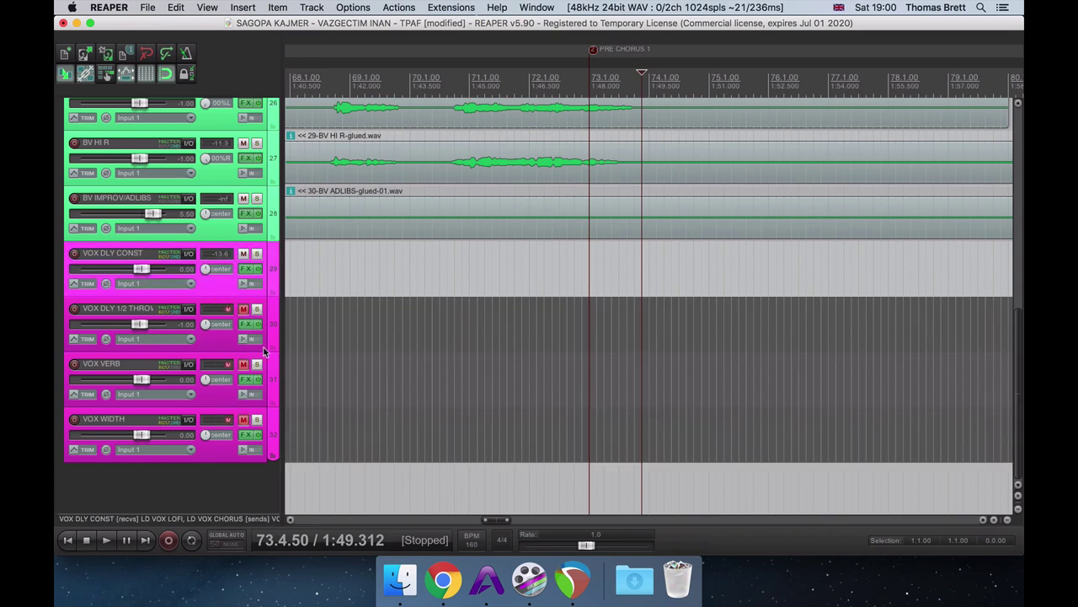
pyautogui.click(257, 253)
# - Play the chorus from 82.2.00 with VOX DLY CONST soloed, then open its EchoBoy effects chain
pyautogui.scroll(5, 1019, 338)
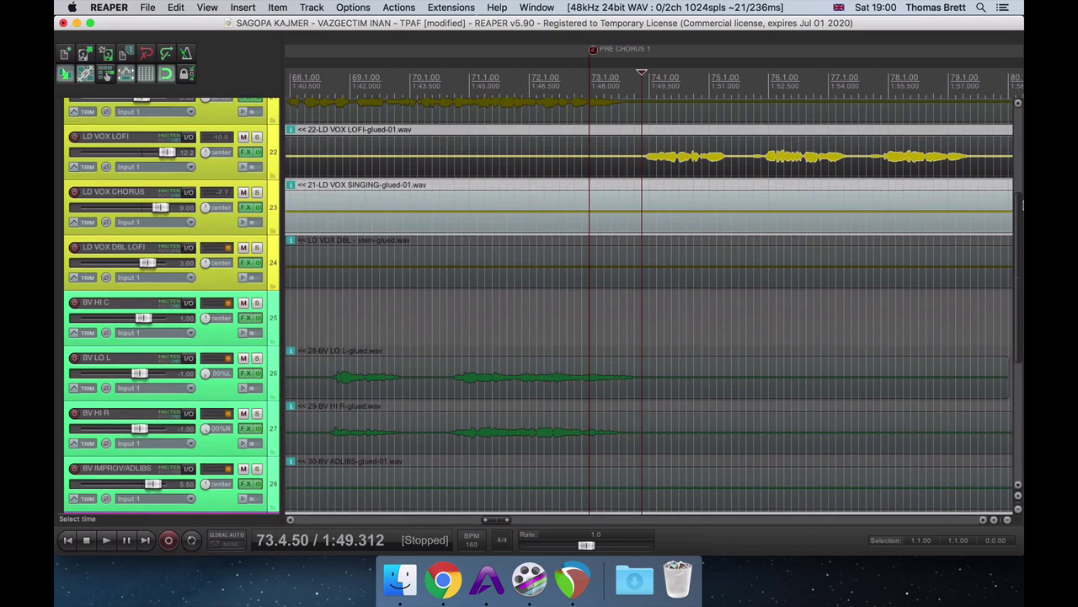
pyautogui.scroll(-2, 409, 276)
pyautogui.scroll(-3, 369, 276)
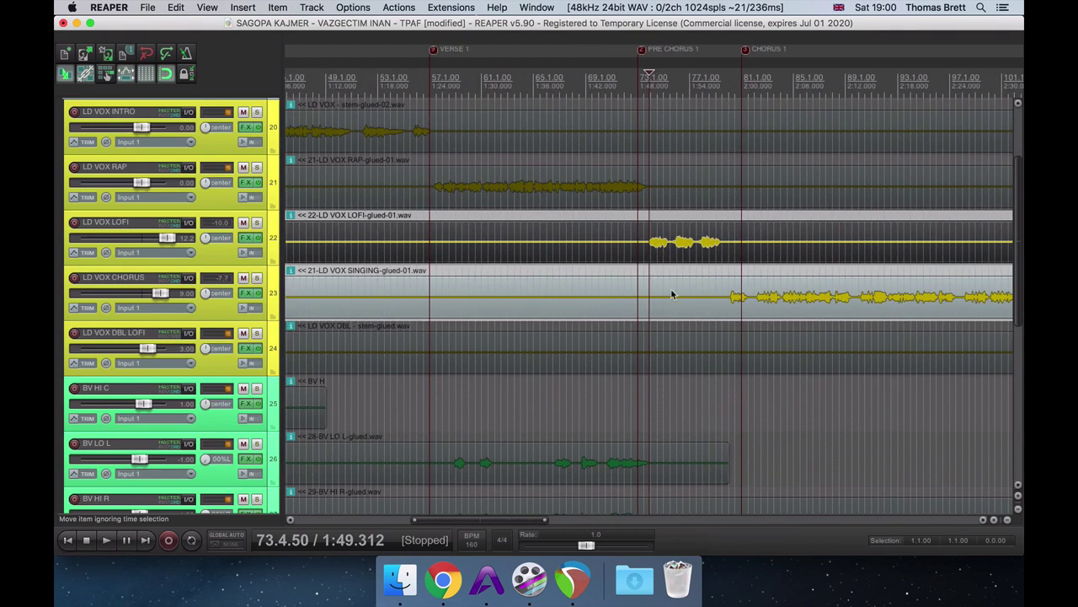
pyautogui.click(784, 300)
pyautogui.scroll(4, 716, 305)
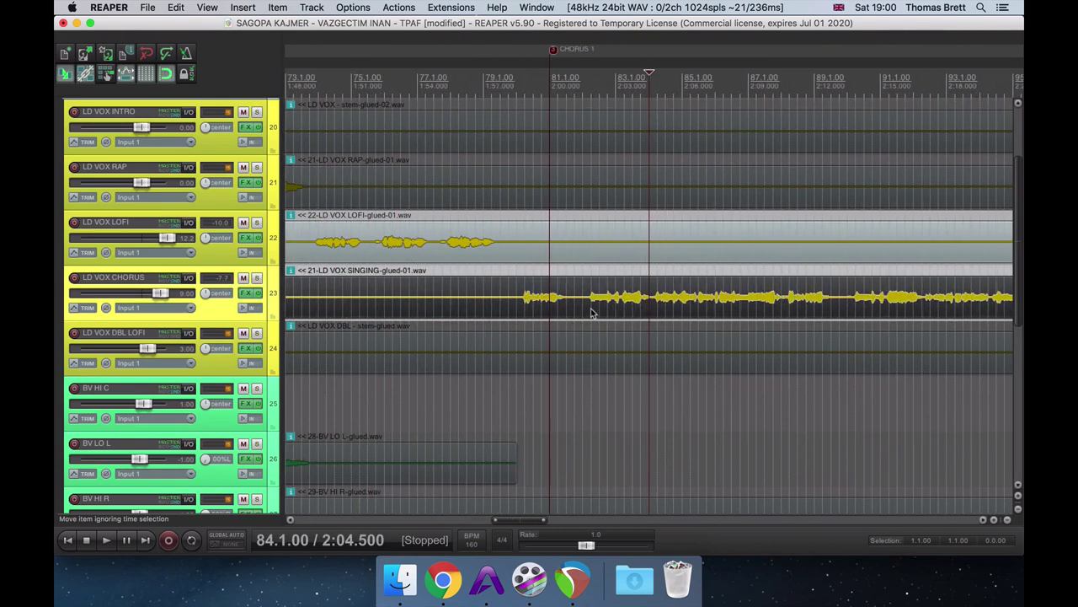
pyautogui.click(591, 312)
pyautogui.press('space')
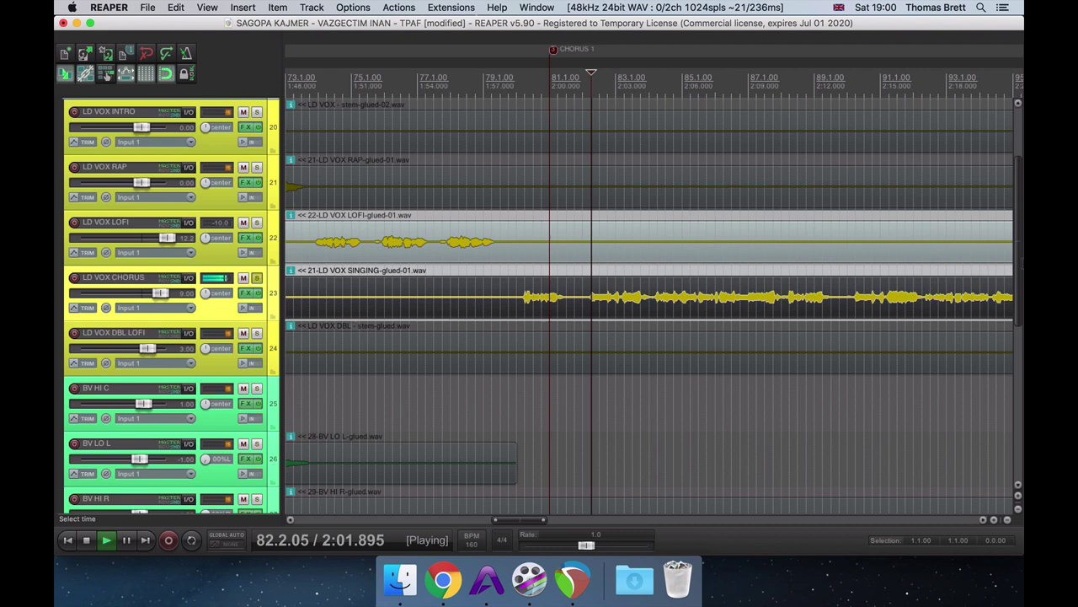
pyautogui.scroll(-6, 649, 272)
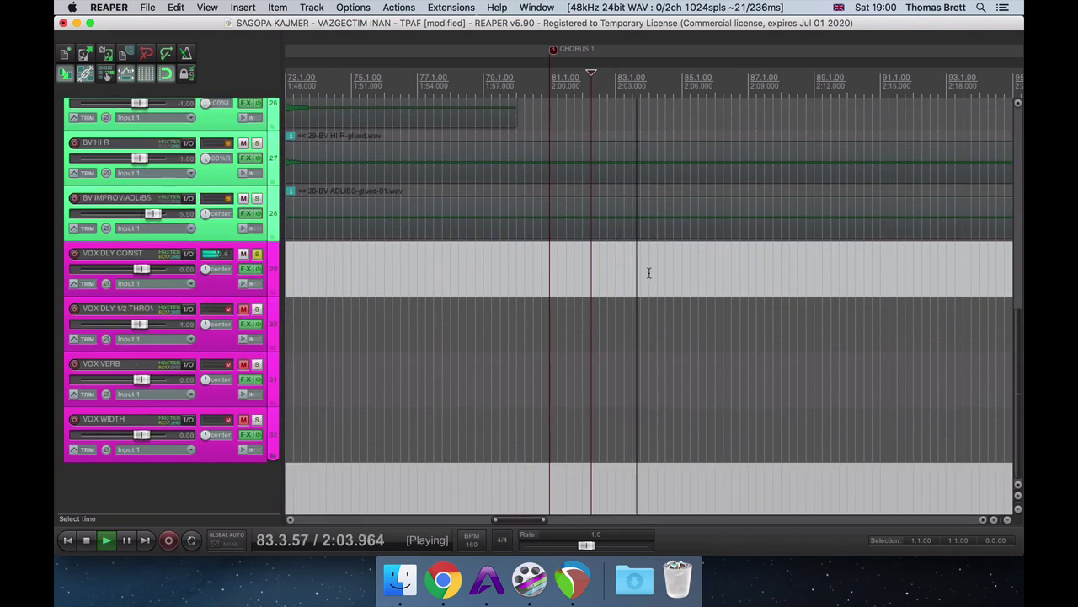
pyautogui.press('space')
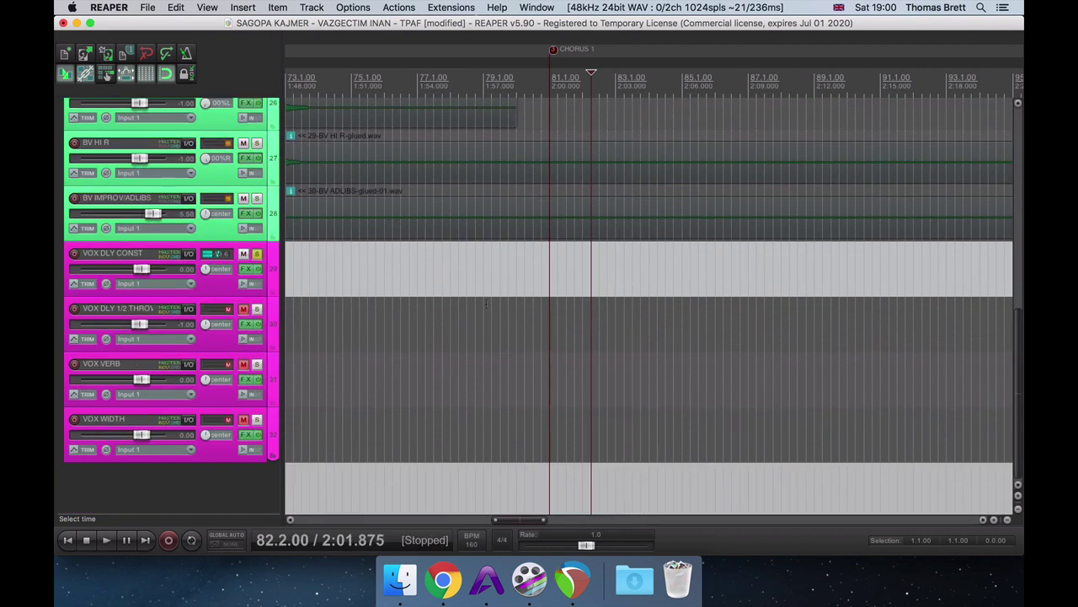
pyautogui.click(249, 268)
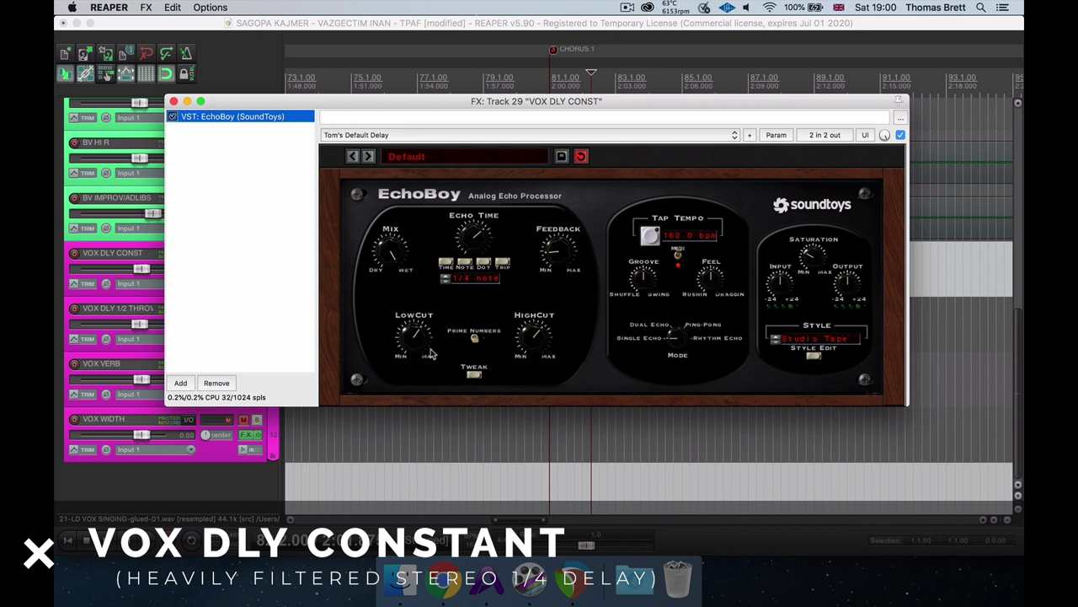
# - Audition the quarter-note EchoBoy delay against the chorus, moving its effects window higher
pyautogui.press('space')
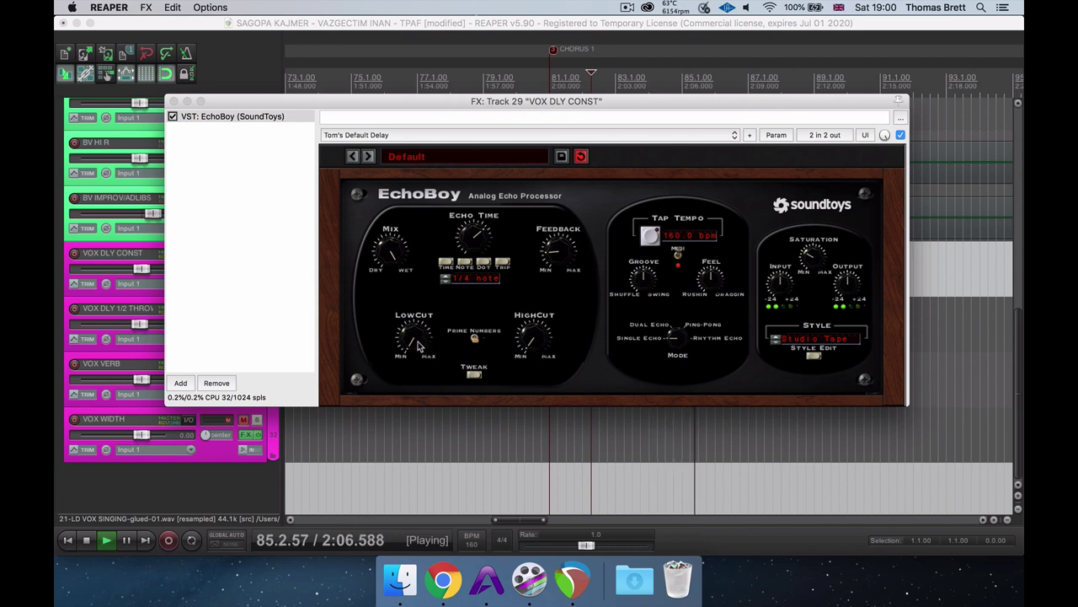
pyautogui.press('space')
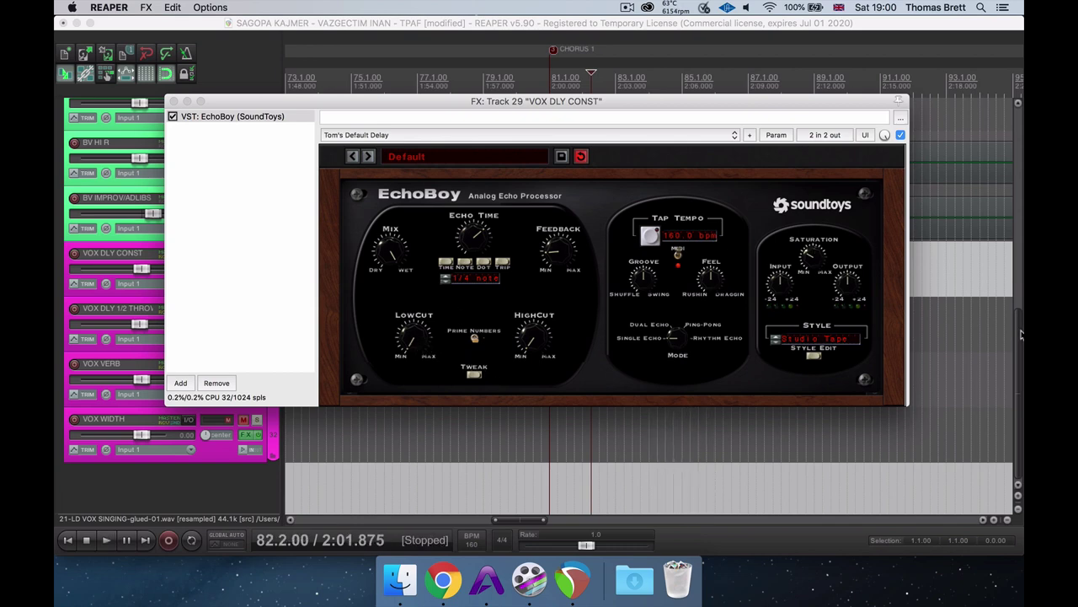
pyautogui.moveTo(1021, 335); pyautogui.dragTo(1021, 265)
pyautogui.moveTo(722, 105); pyautogui.dragTo(720, 314)
pyautogui.press('space')
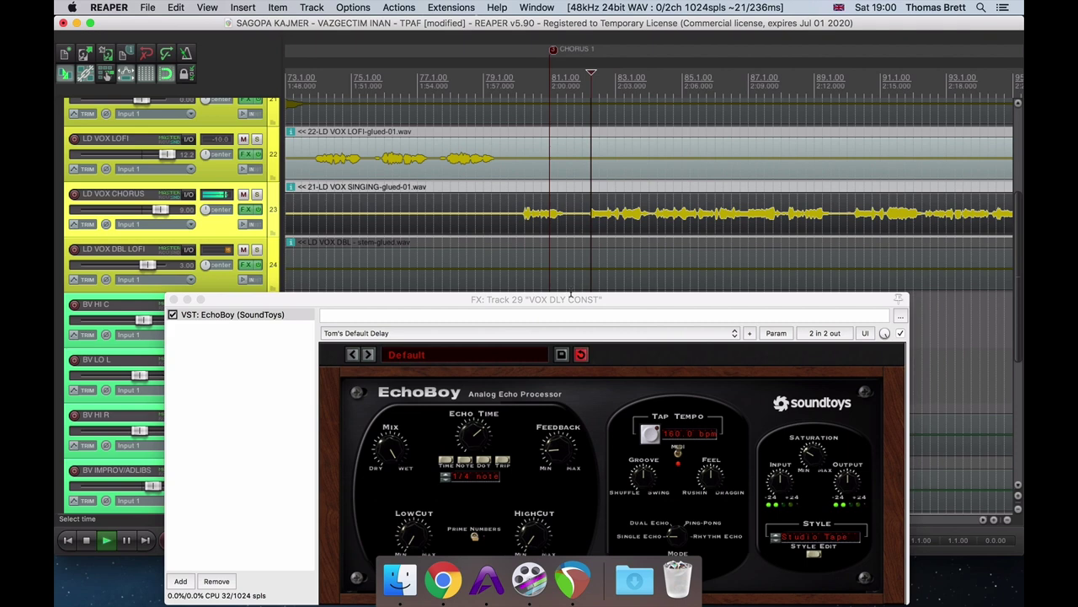
pyautogui.moveTo(570, 295); pyautogui.dragTo(570, 145)
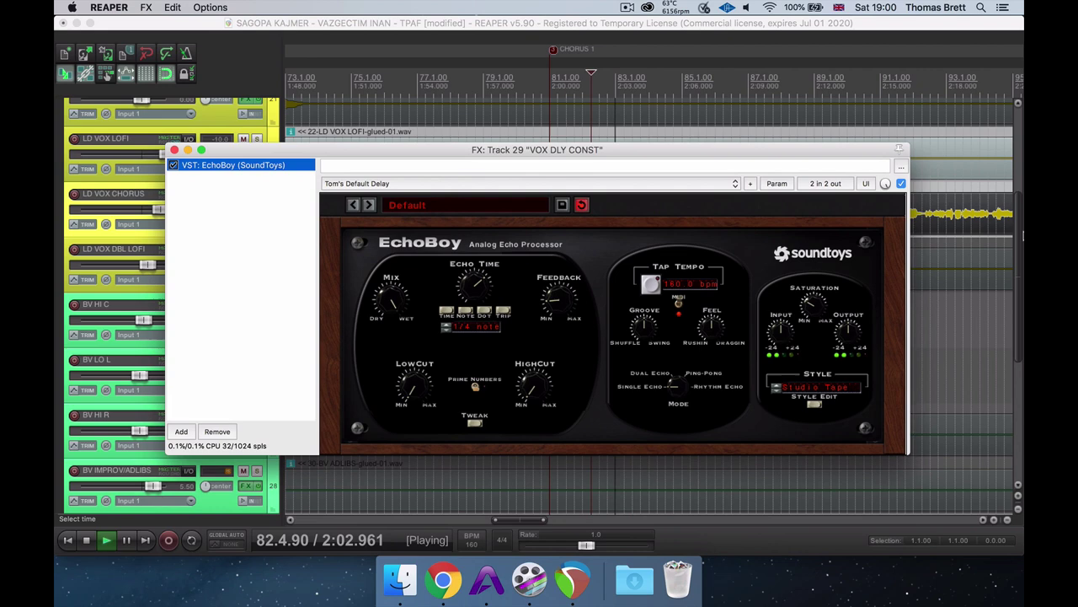
pyautogui.moveTo(1020, 240); pyautogui.dragTo(1020, 362)
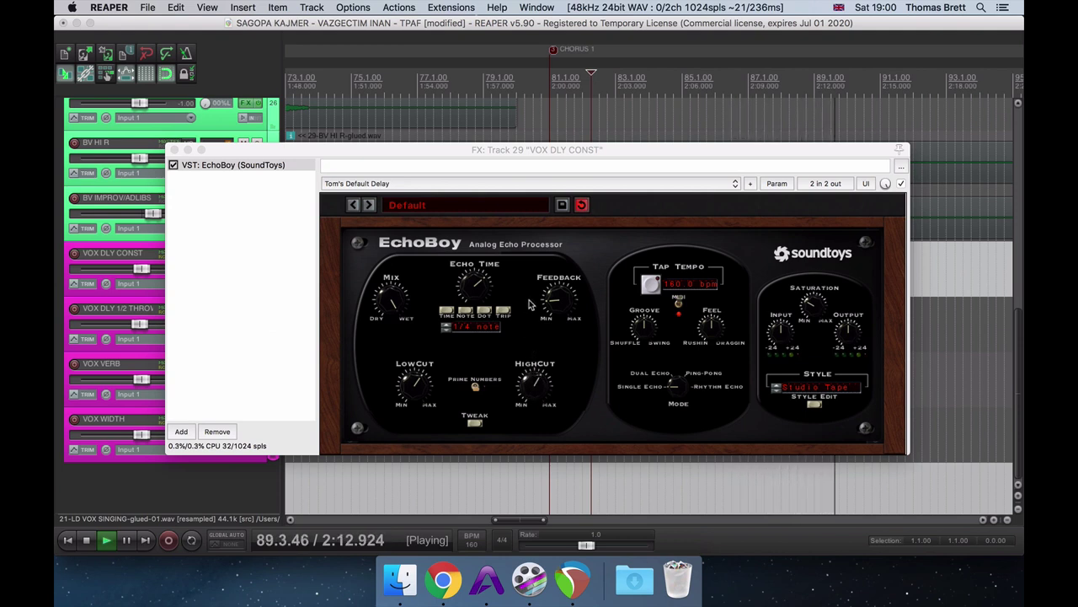
# - Expand EchoBoy's tweak panel, audition again from 82.2.00, then close the VOX DLY CONST effects window
pyautogui.click(474, 423)
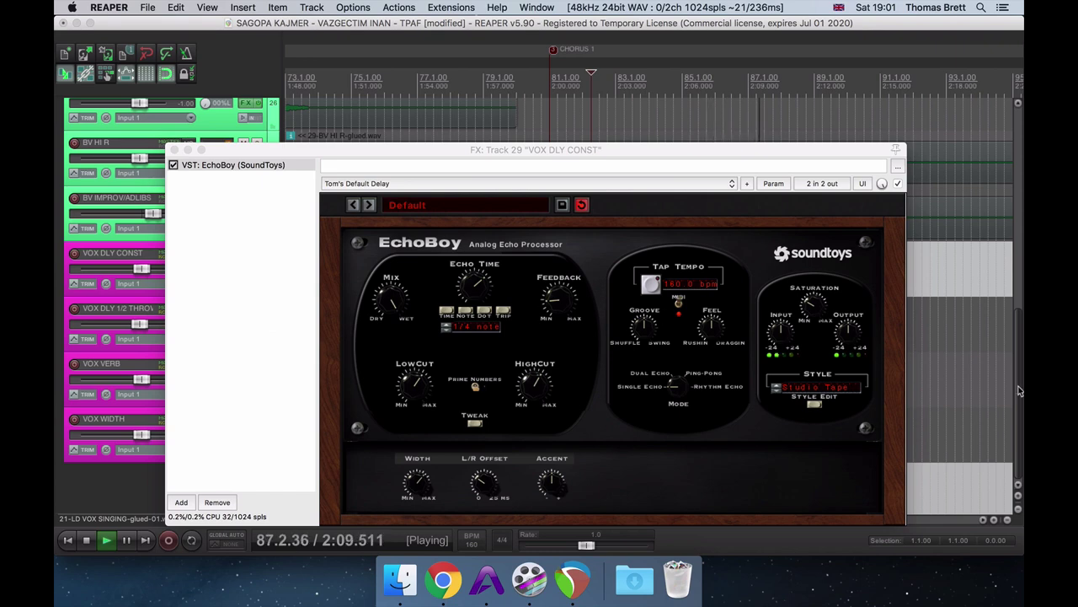
pyautogui.press('space')
pyautogui.scroll(4, 1019, 390)
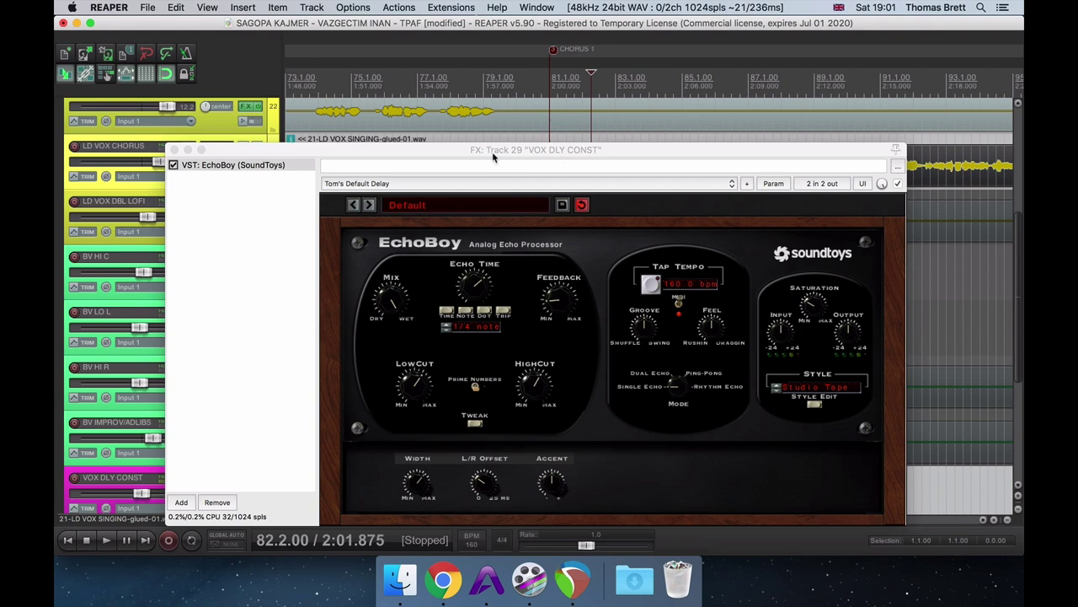
pyautogui.moveTo(492, 152); pyautogui.dragTo(492, 214)
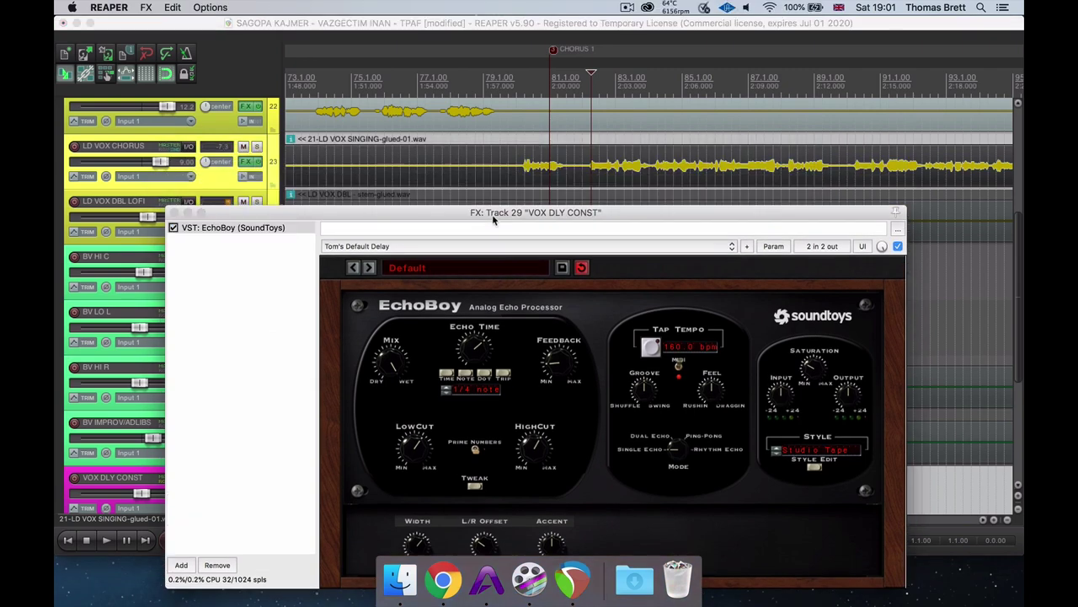
pyautogui.click(259, 149)
pyautogui.press('space')
pyautogui.moveTo(630, 220); pyautogui.dragTo(628, 119)
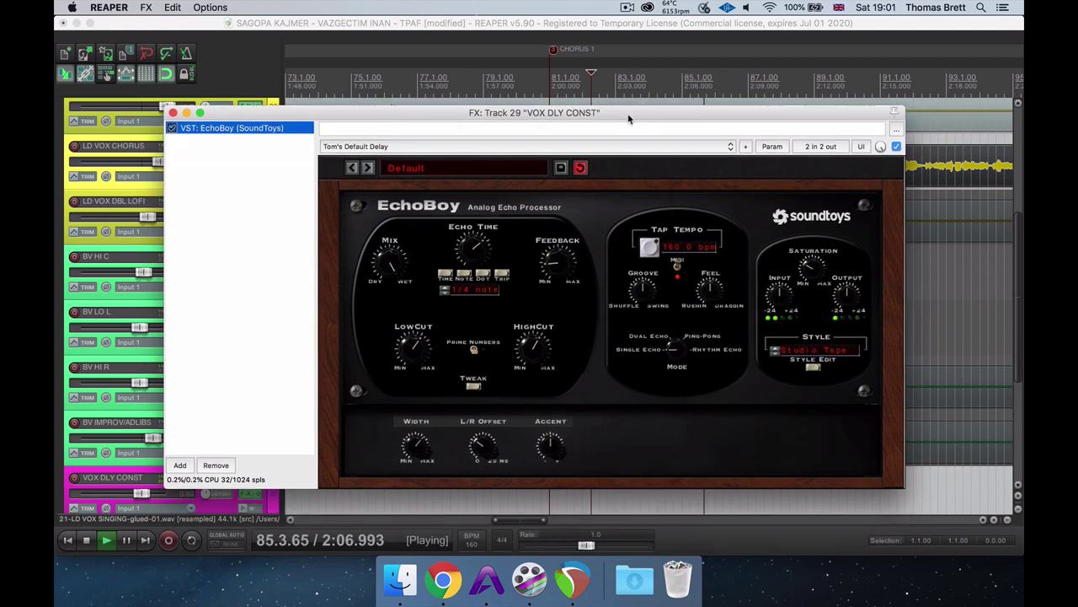
pyautogui.press('space')
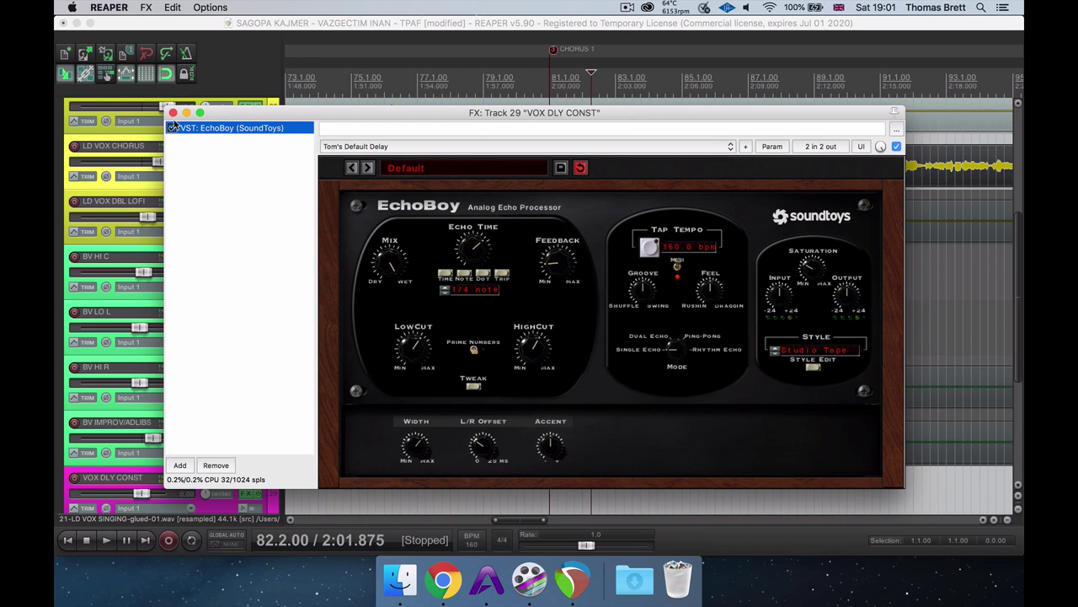
pyautogui.click(173, 113)
pyautogui.scroll(-5, 286, 278)
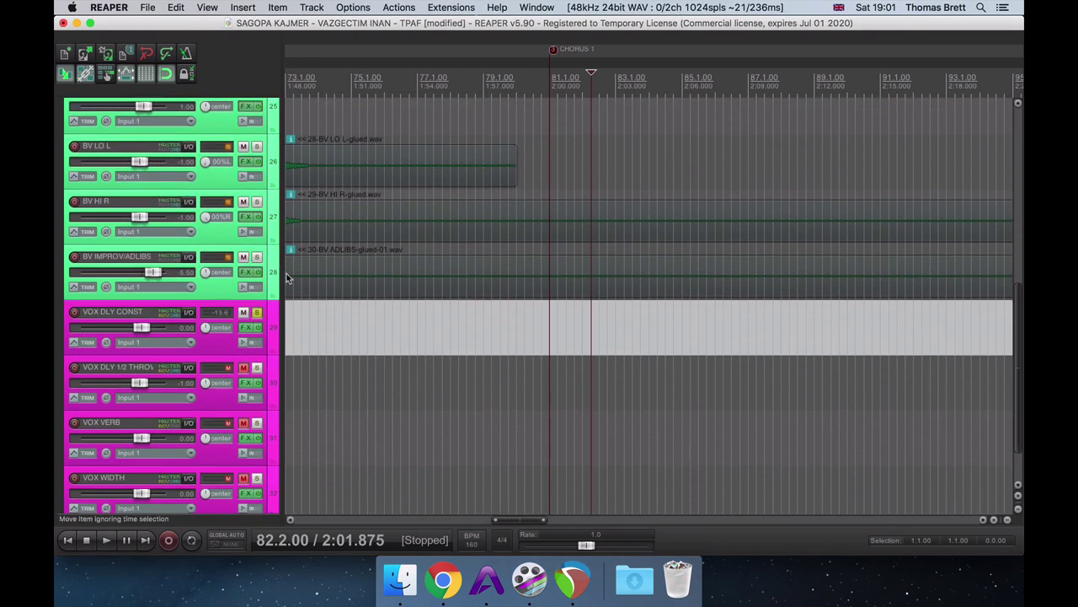
# - Open the EchoBoy delay on VOX DLY 1/2 THROW and scroll to the chorus vocal's send envelope
pyautogui.click(257, 371)
pyautogui.click(248, 383)
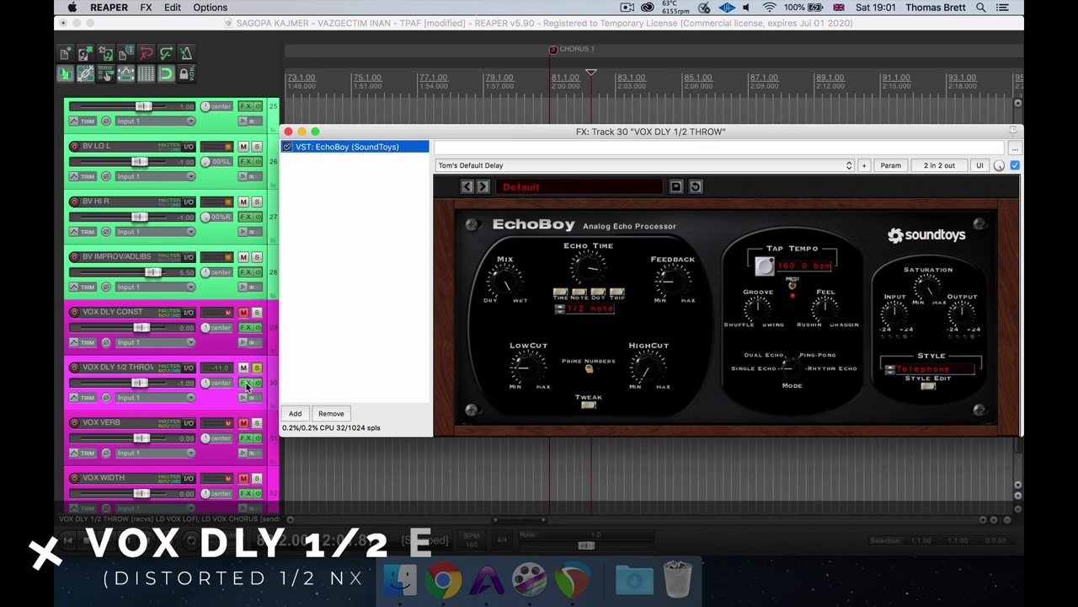
pyautogui.moveTo(621, 135); pyautogui.dragTo(482, 159)
pyautogui.click(1014, 226)
pyautogui.scroll(4, 1013, 225)
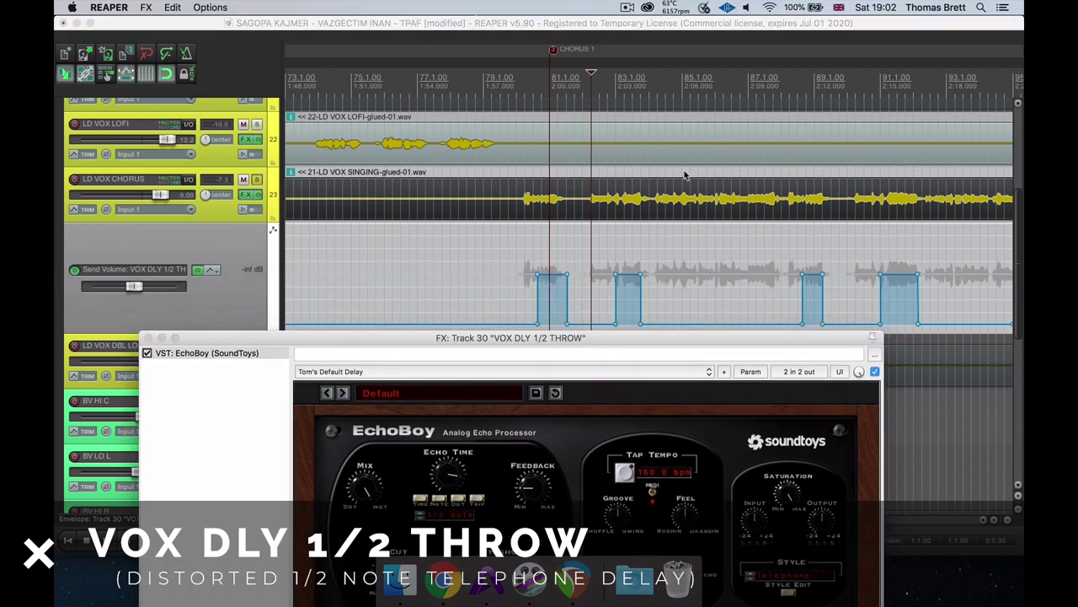
pyautogui.scroll(3, 674, 201)
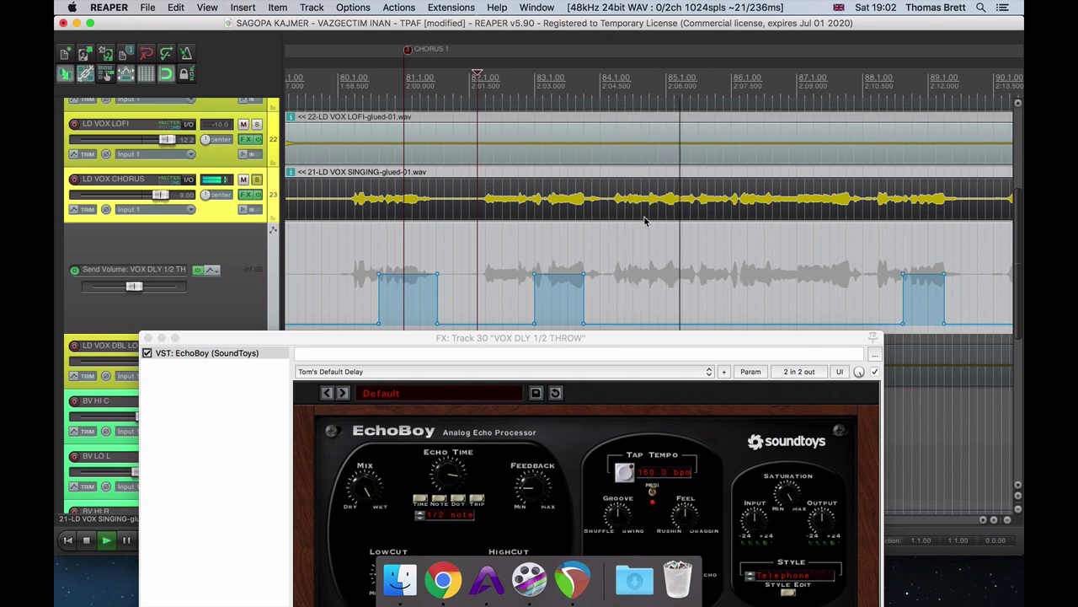
pyautogui.press('space')
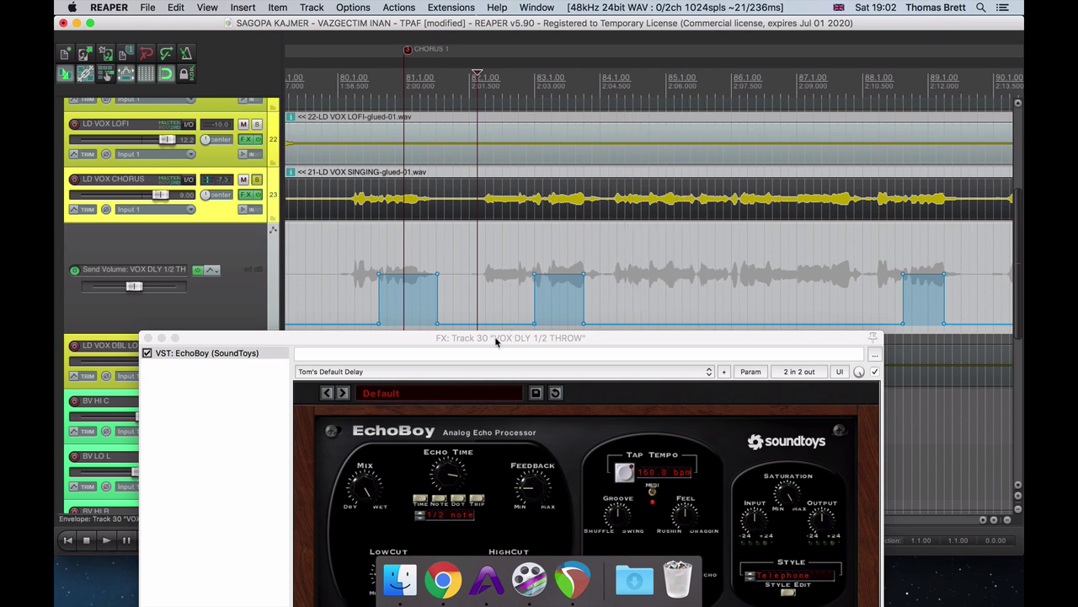
# - Remove the middle throw from LD VOX CHORUS's send envelope and audition from just before bar 83
pyautogui.moveTo(497, 341); pyautogui.dragTo(501, 417)
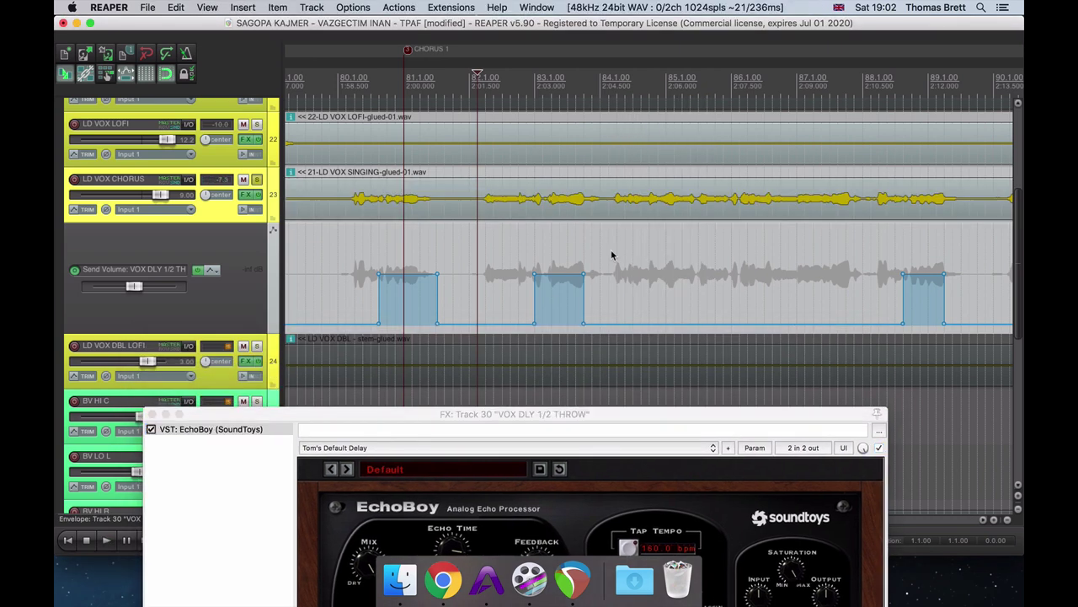
pyautogui.click(628, 325)
pyautogui.press('super+z')
pyautogui.click(546, 275)
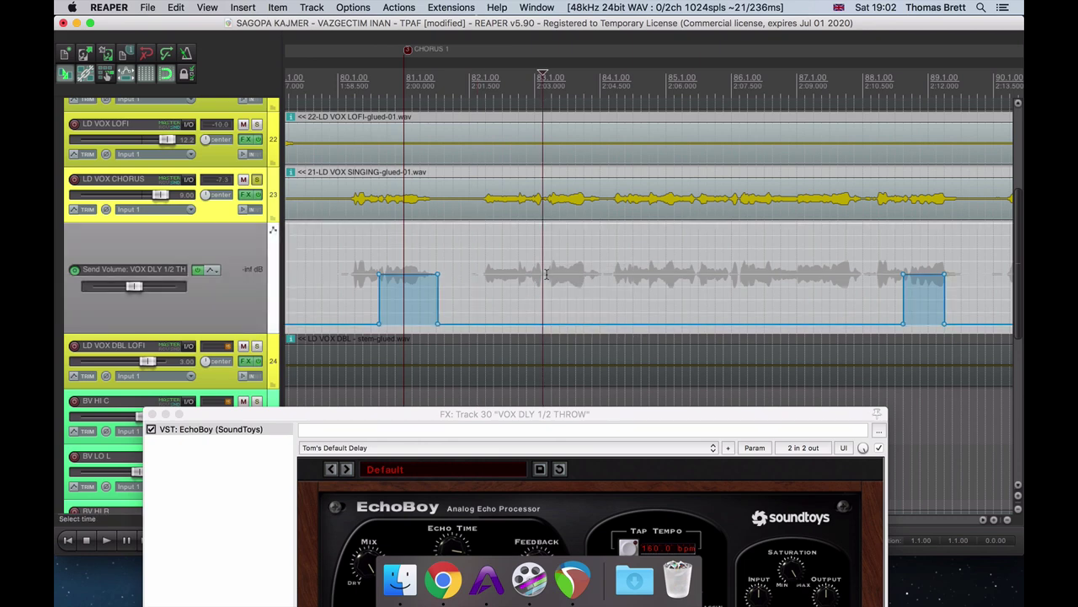
pyautogui.scroll(4, 546, 274)
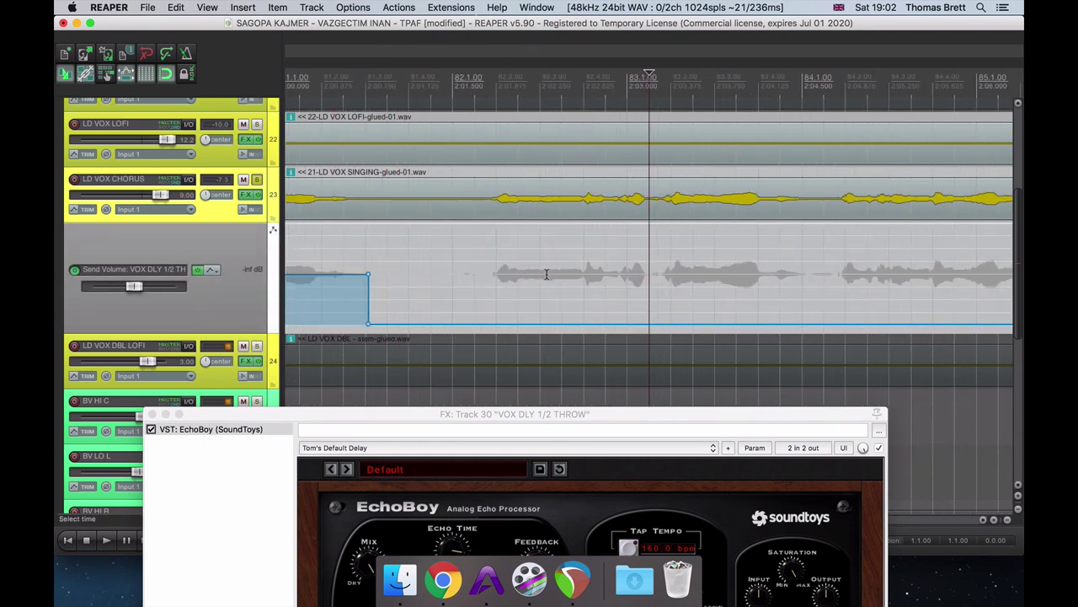
pyautogui.scroll(1, 548, 273)
pyautogui.click(576, 287)
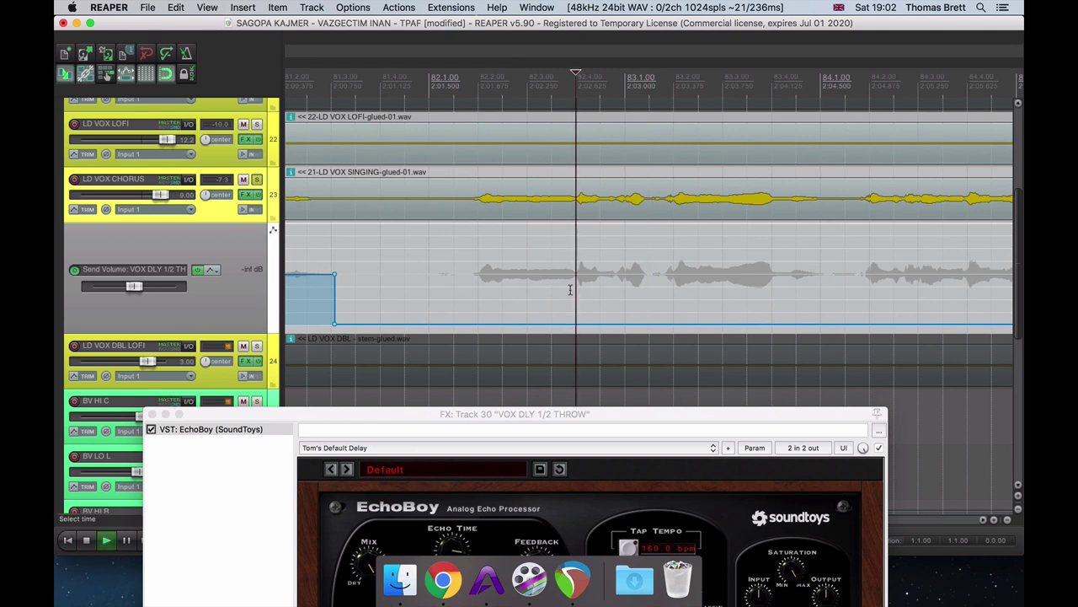
pyautogui.click(601, 282)
pyautogui.press('space')
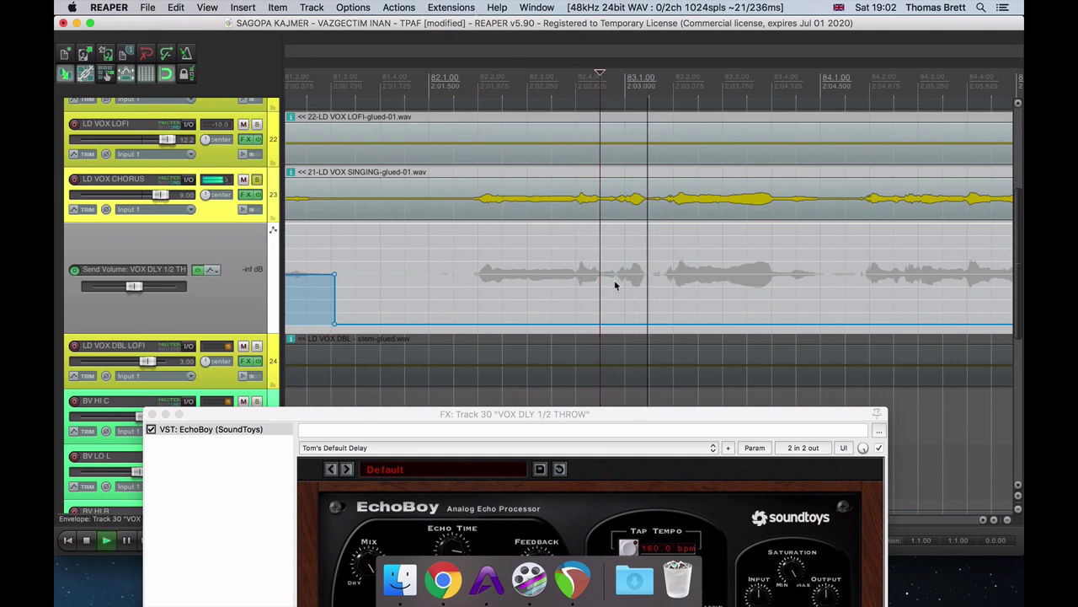
pyautogui.press('space')
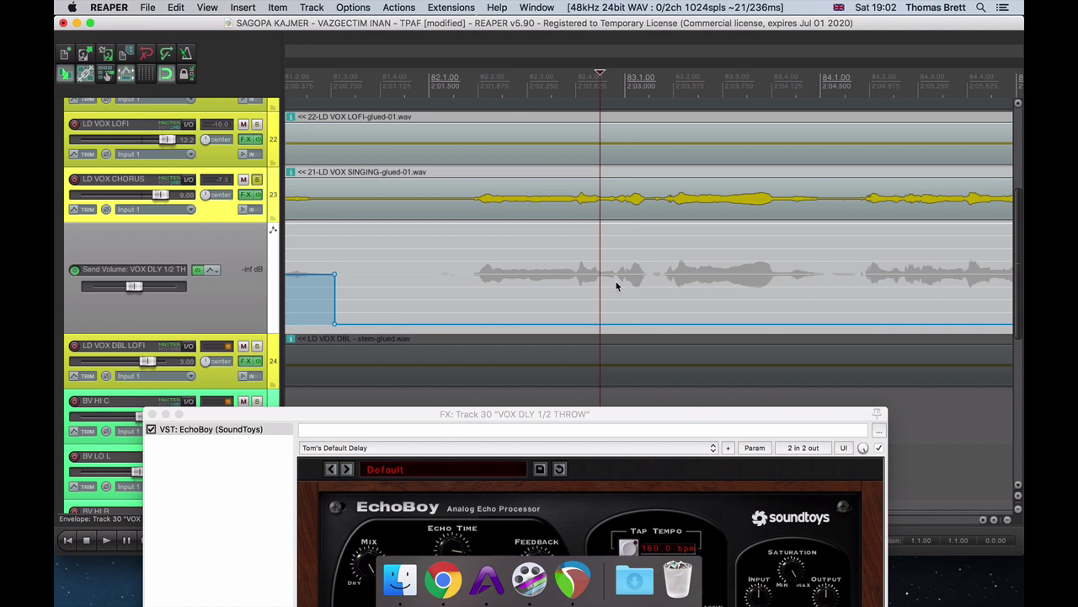
# - Select bars 83–84 in the send envelope and raise that segment to -1.01 dB
pyautogui.moveTo(616, 284); pyautogui.dragTo(827, 298)
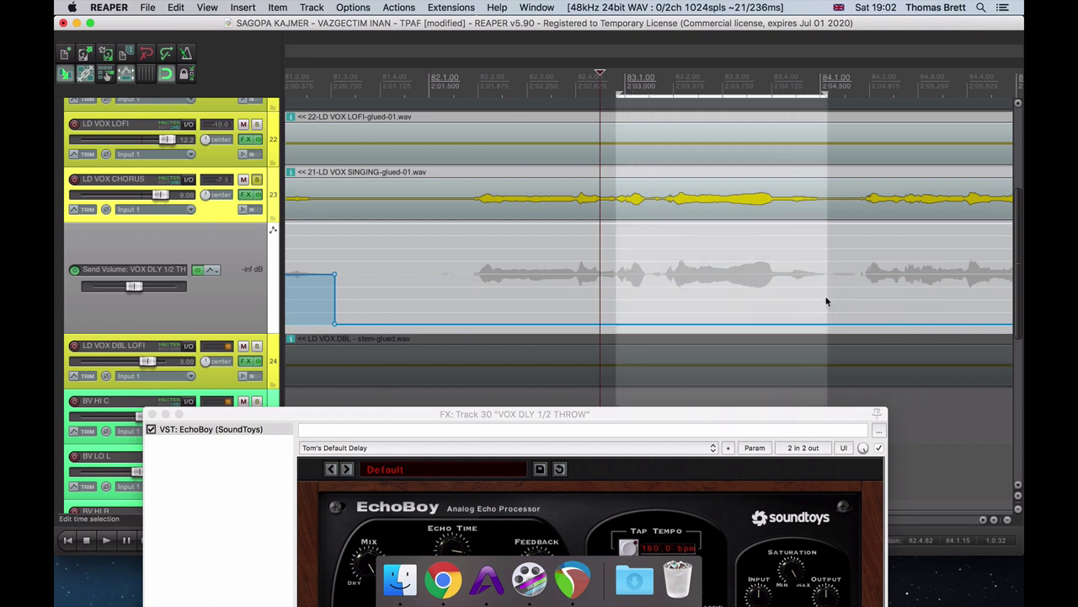
pyautogui.click(708, 324)
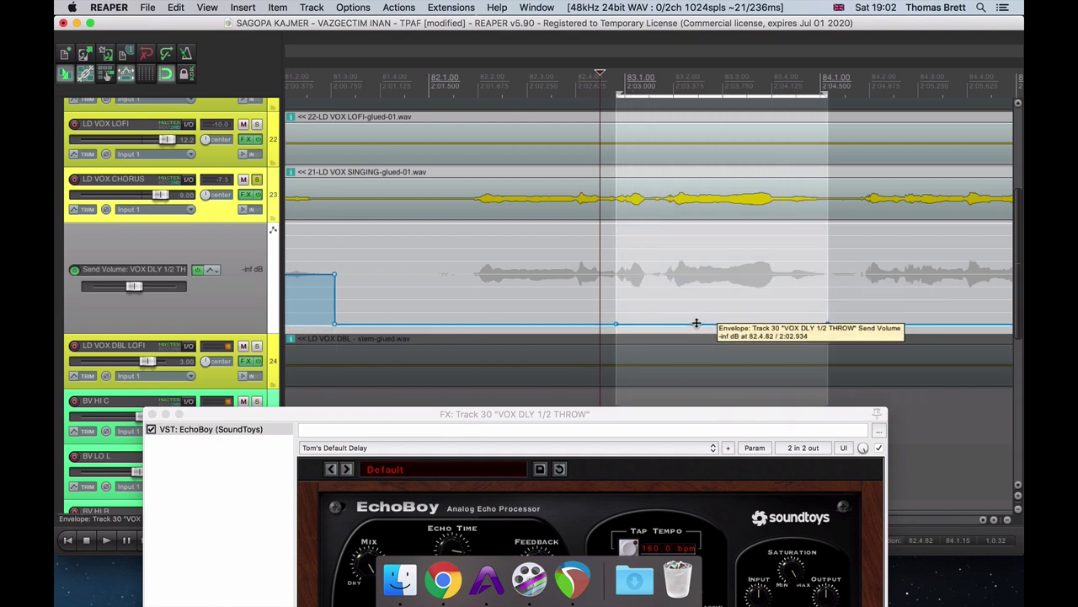
pyautogui.moveTo(687, 324); pyautogui.dragTo(692, 257)
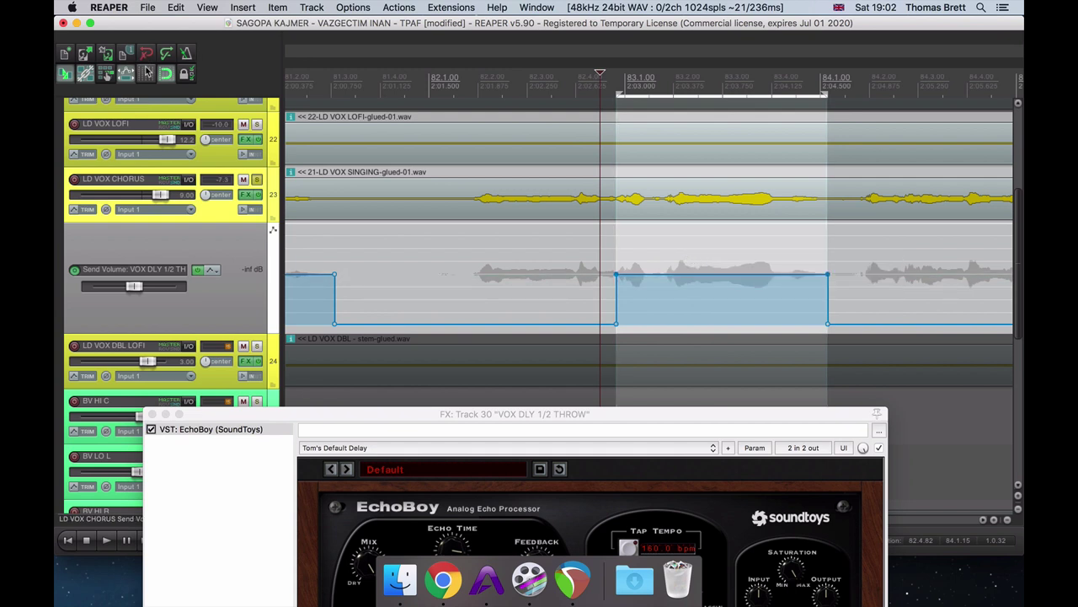
# - Play the chorus from before the throws to hear them, then move the EchoBoy window back up
pyautogui.click(455, 267)
pyautogui.press('space')
pyautogui.scroll(-3, 662, 257)
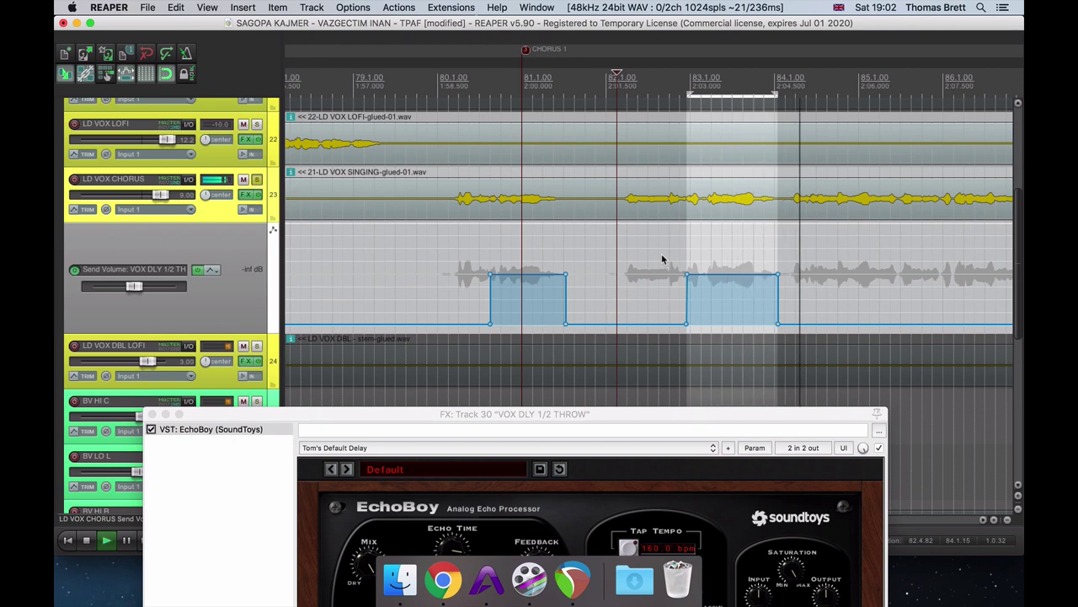
pyautogui.scroll(-2, 661, 259)
pyautogui.scroll(-1, 662, 259)
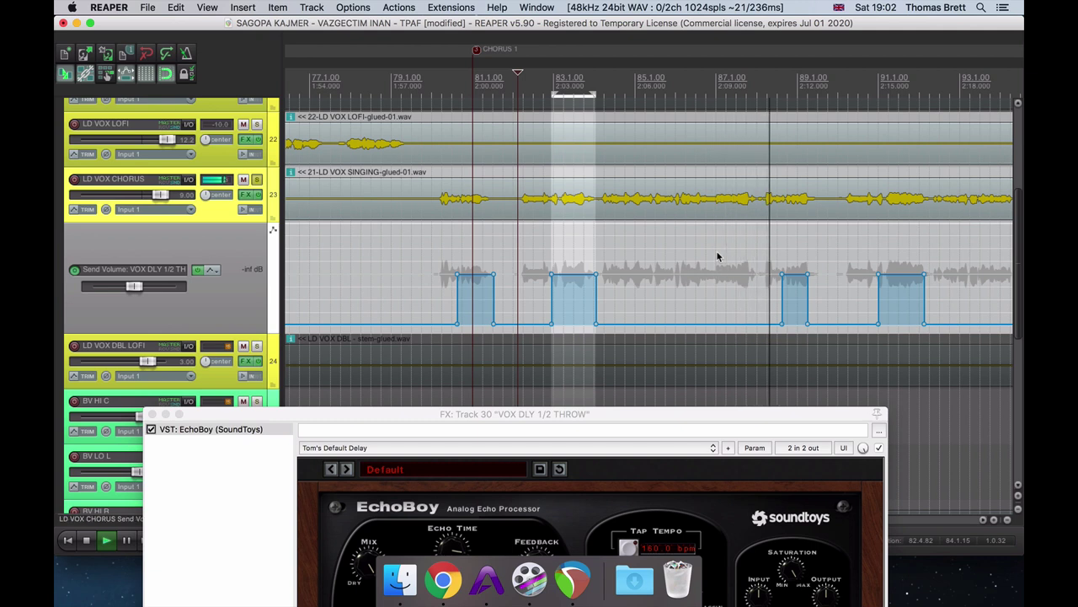
pyautogui.press('space')
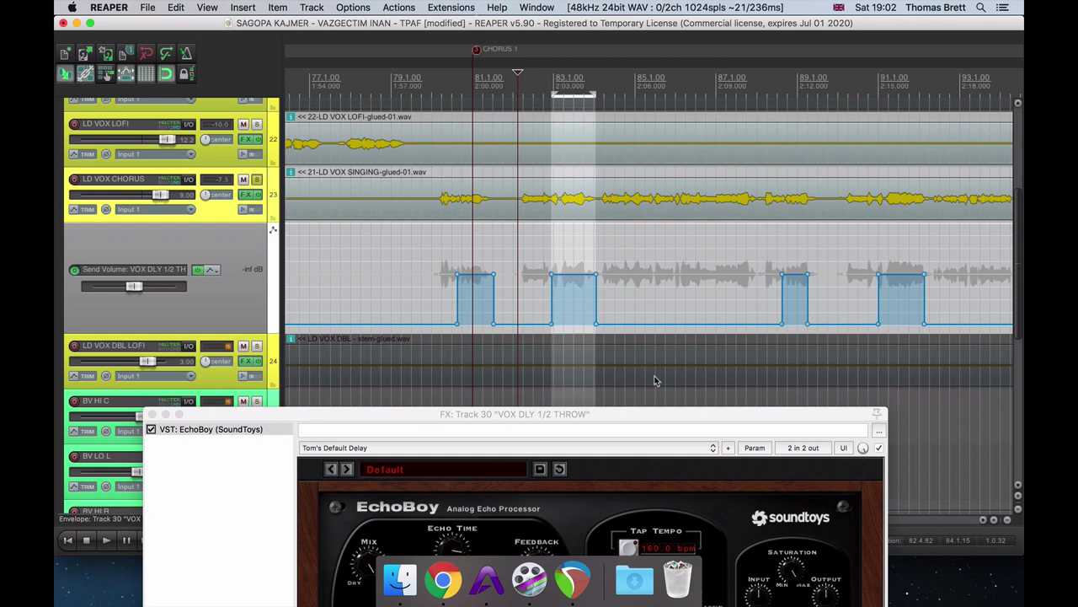
pyautogui.moveTo(632, 413); pyautogui.dragTo(734, 166)
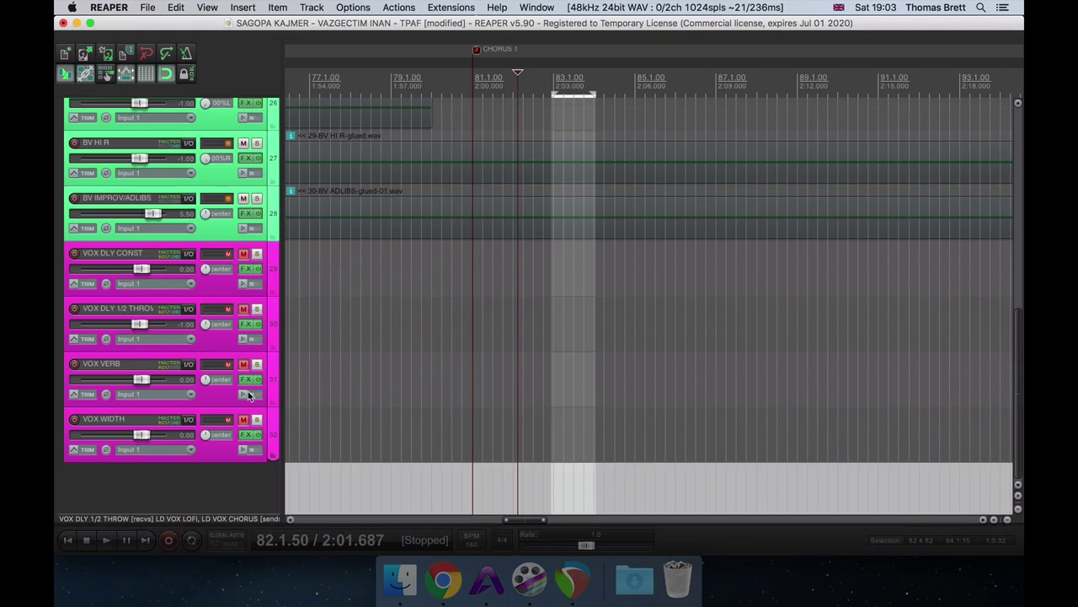
# - Solo VOX WIDTH and load the H3000 #231 preset into its Little MicroShift
pyautogui.click(257, 420)
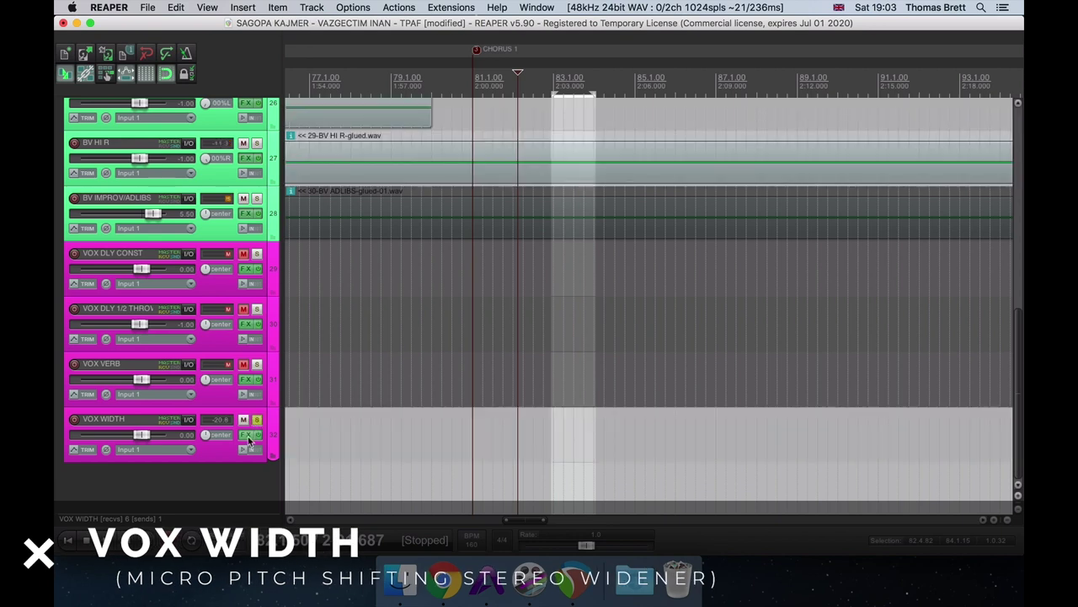
pyautogui.click(247, 435)
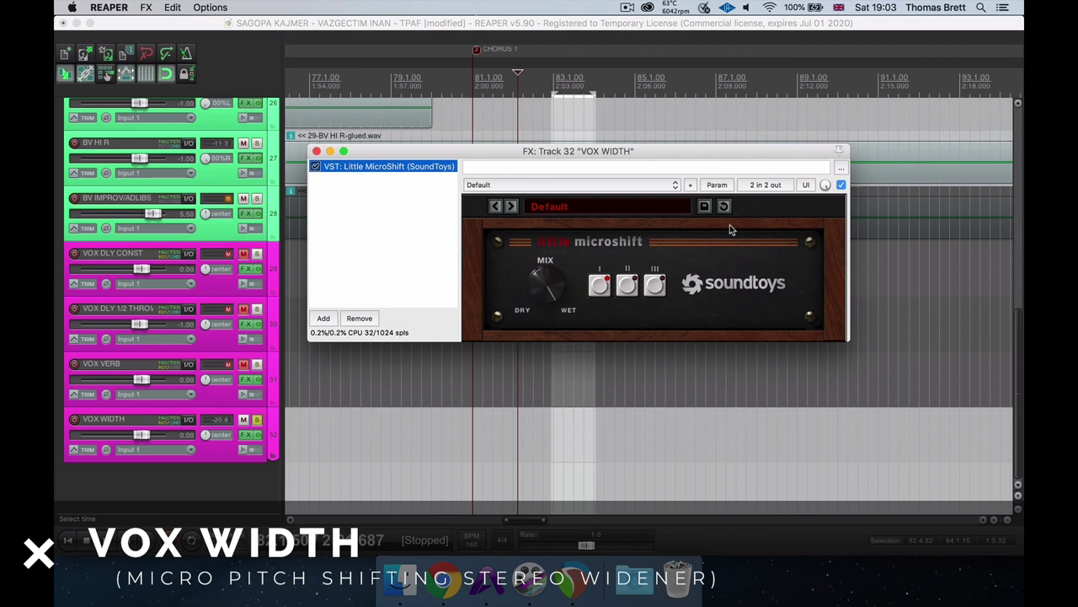
pyautogui.click(660, 210)
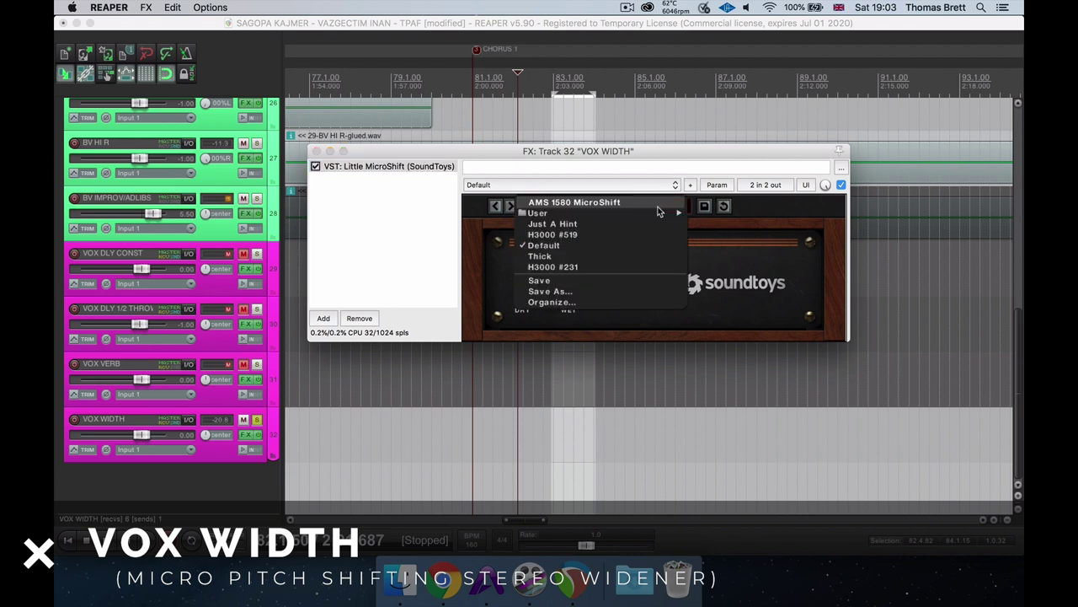
pyautogui.click(633, 267)
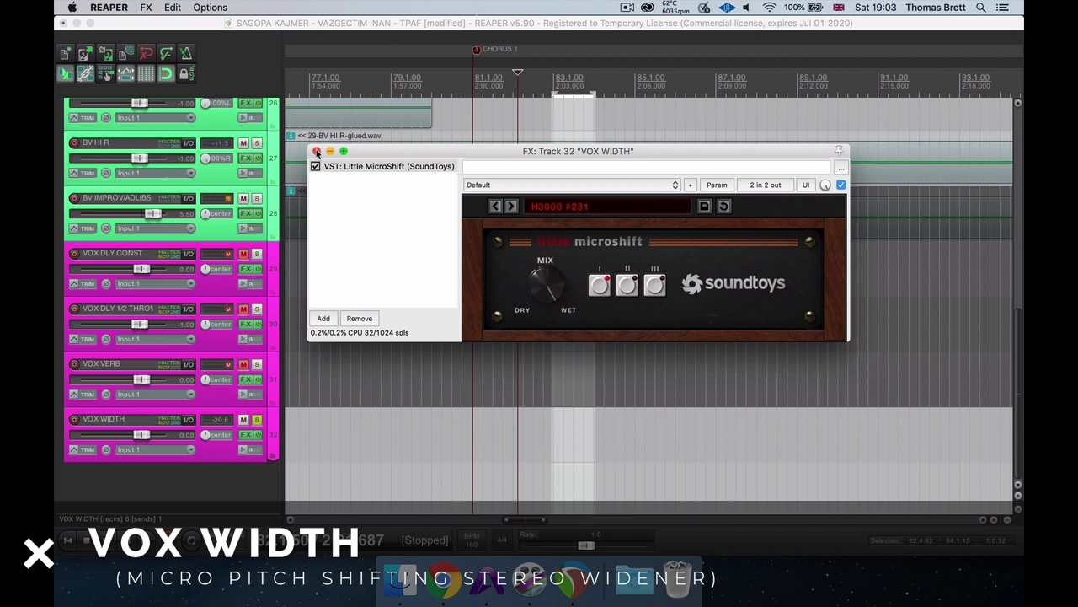
pyautogui.click(316, 151)
pyautogui.moveTo(1015, 341); pyautogui.dragTo(1024, 230)
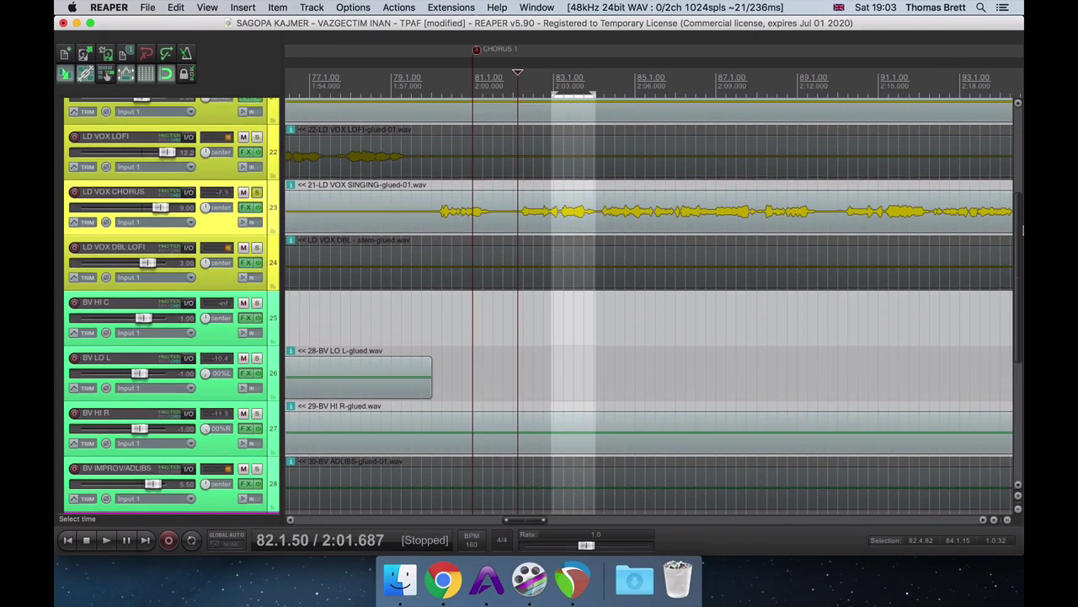
pyautogui.scroll(-5, 1001, 397)
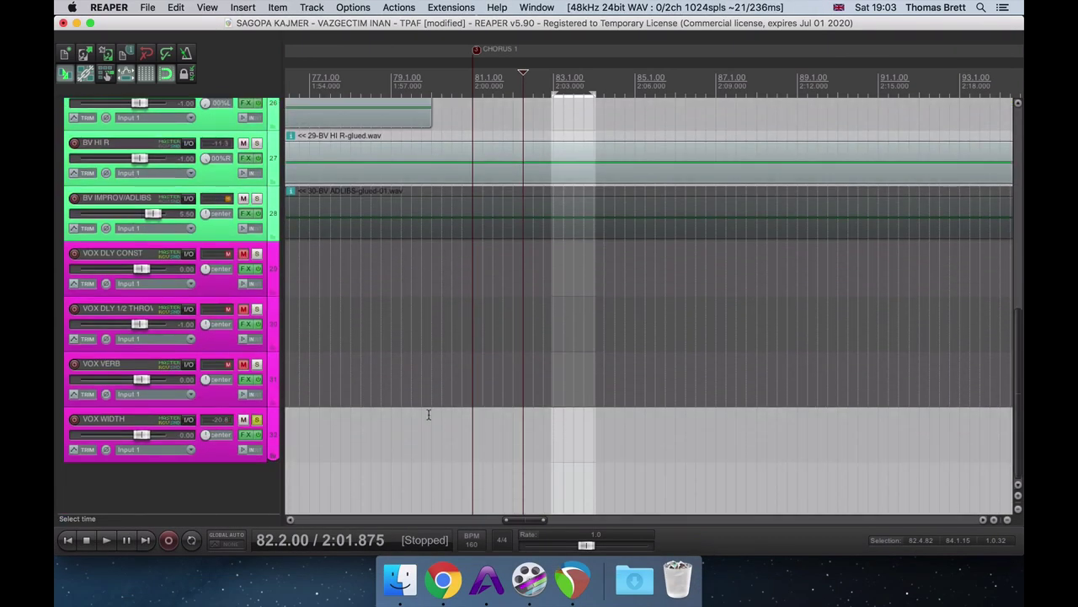
# - Open VOX WIDTH's routing and, during playback, set the LD VOX CHORUS receive to -20 dB
pyautogui.click(188, 420)
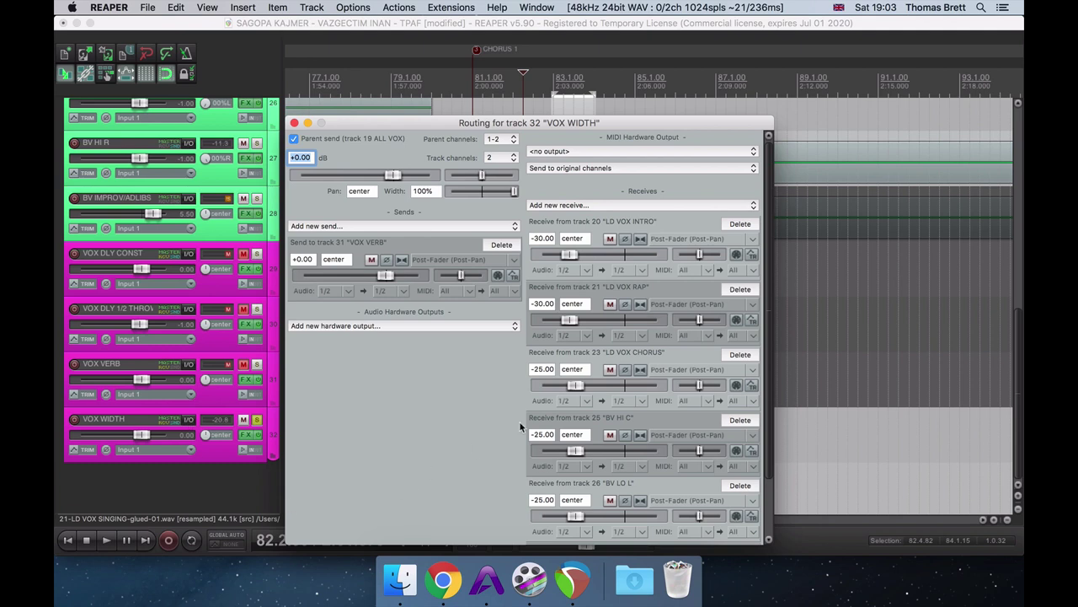
pyautogui.press('space')
pyautogui.moveTo(575, 387); pyautogui.dragTo(628, 384)
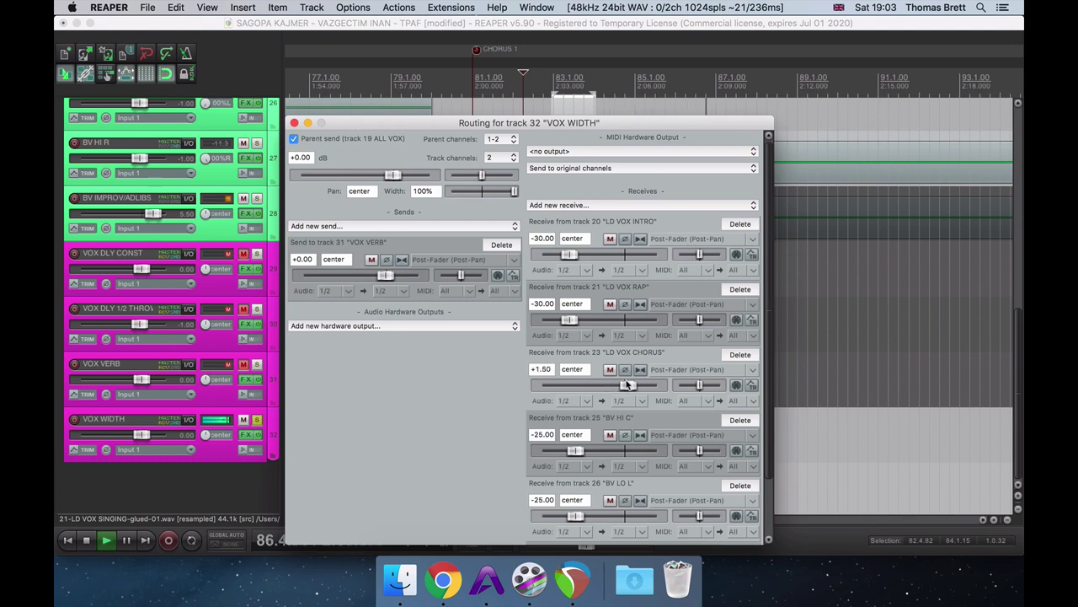
pyautogui.moveTo(627, 384); pyautogui.dragTo(574, 394)
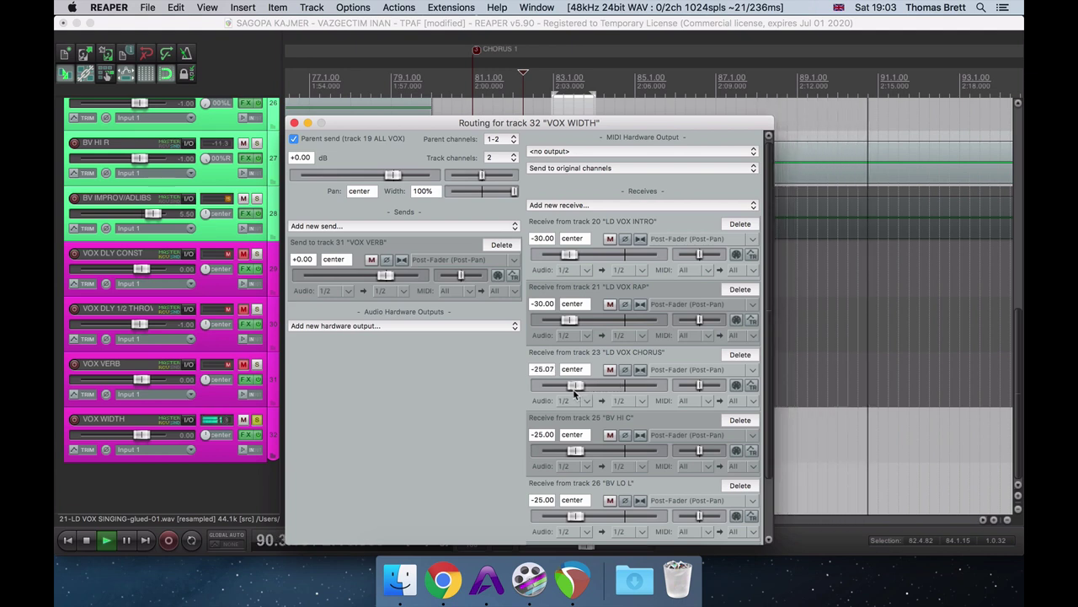
pyautogui.click(543, 369)
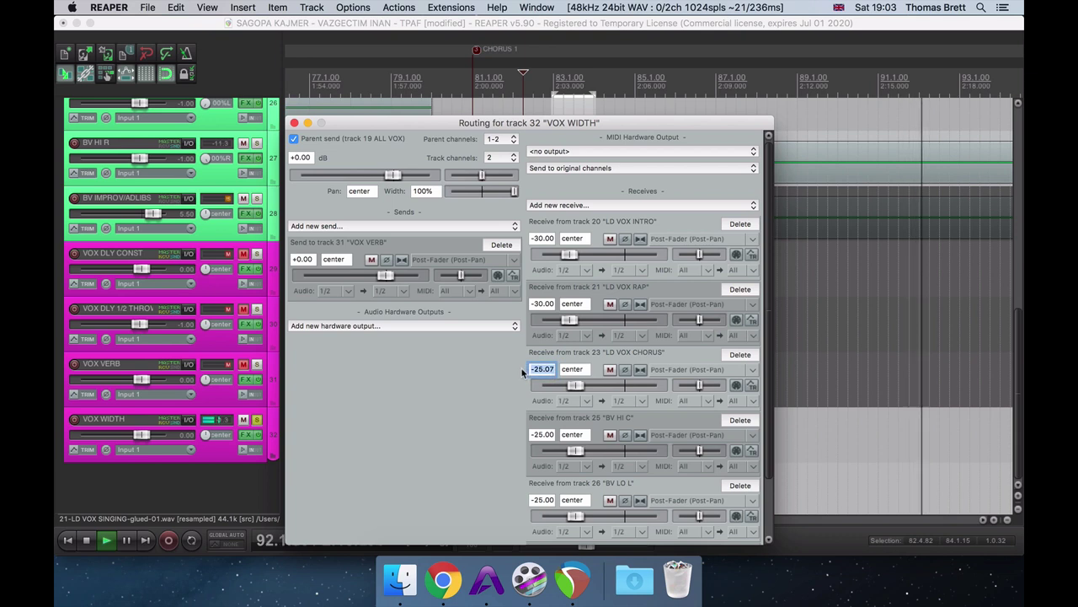
pyautogui.write('-20')
pyautogui.press('Return')
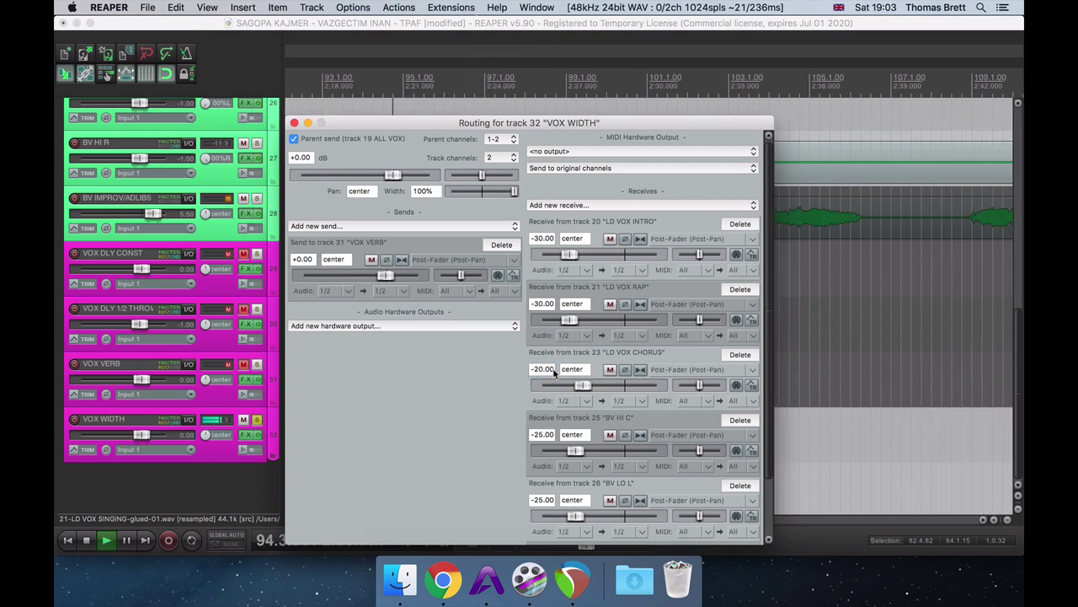
# - Lower the LD VOX CHORUS receive to -25 dB, compare it muted and unmuted, then stop playback
pyautogui.click(554, 371)
pyautogui.write('-25')
pyautogui.press('Return')
pyautogui.click(610, 370)
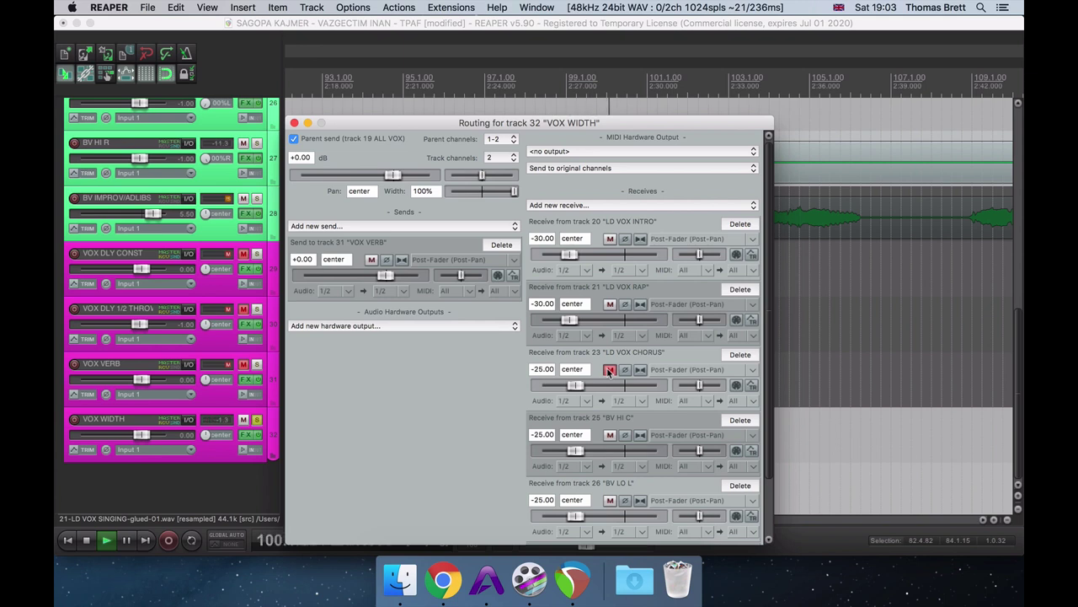
pyautogui.click(610, 371)
pyautogui.press('space')
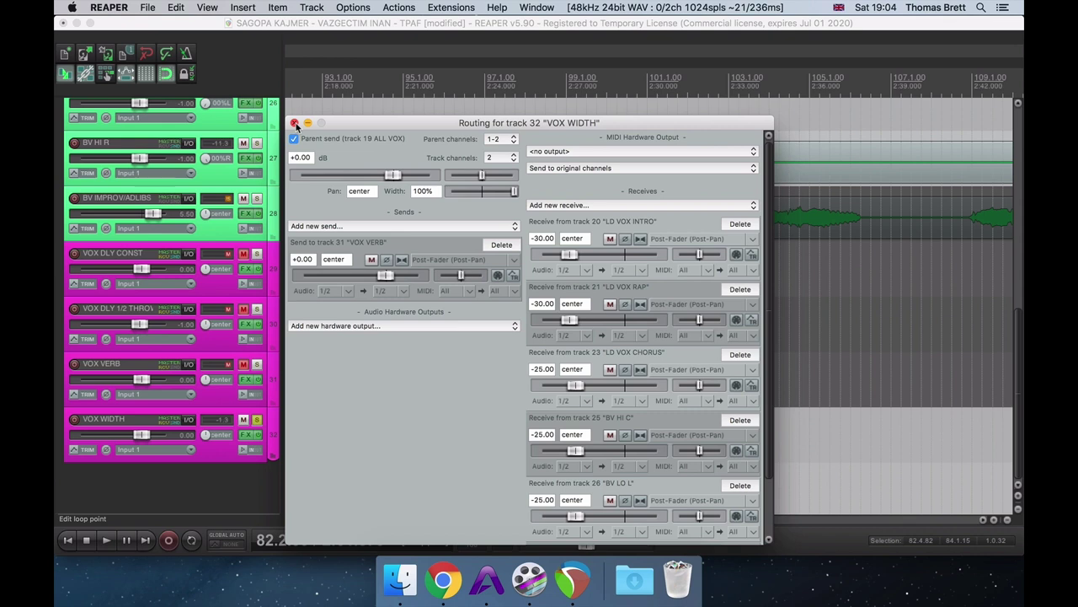
# - Close the routing window, move the solo from VOX WIDTH to VOX VERB, and save the project
pyautogui.click(295, 124)
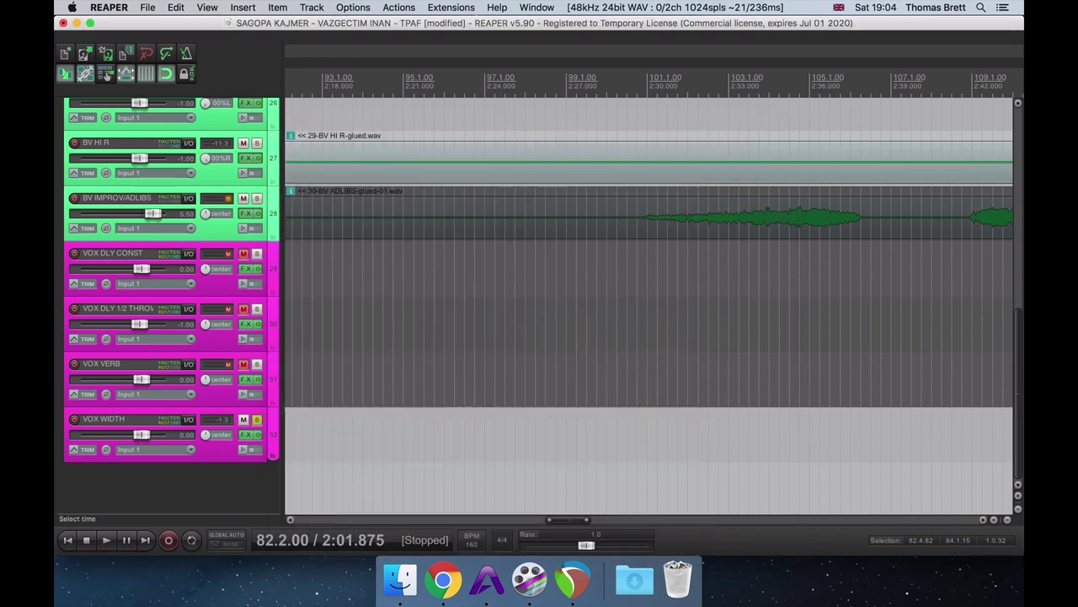
pyautogui.click(258, 420)
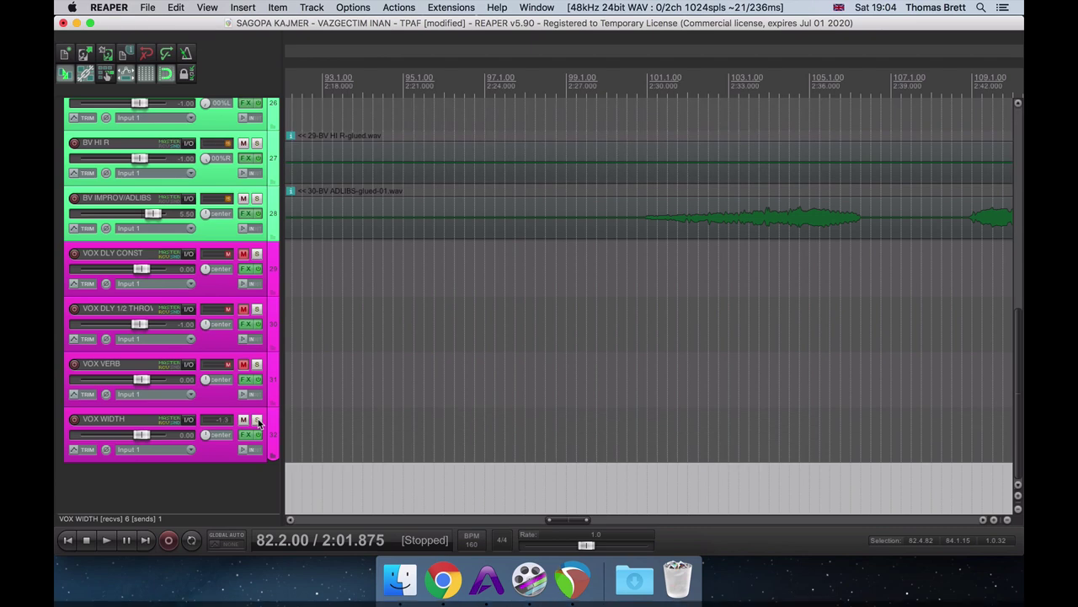
pyautogui.click(257, 364)
pyautogui.click(147, 8)
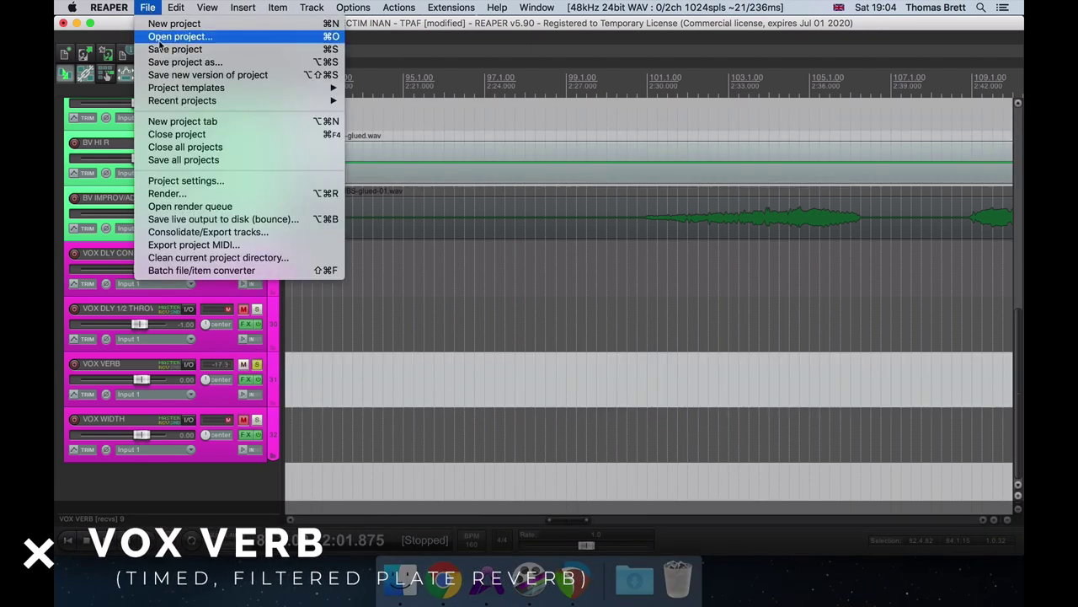
# - Audition the soloed VOX VERB bus from bar 25, then stop playback
pyautogui.scroll(5, 819, 251)
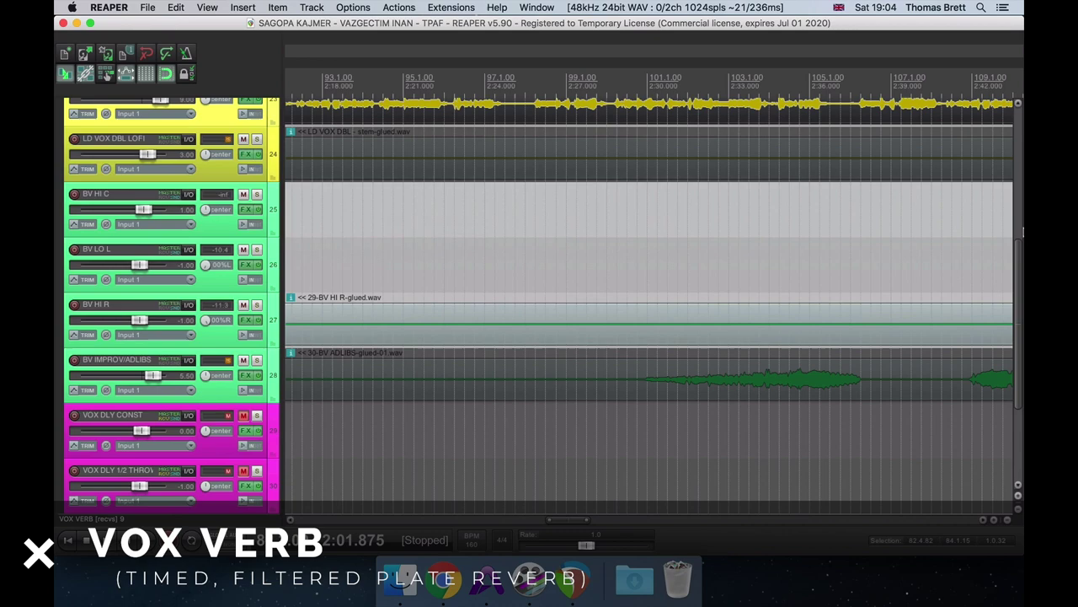
pyautogui.scroll(-10, 792, 268)
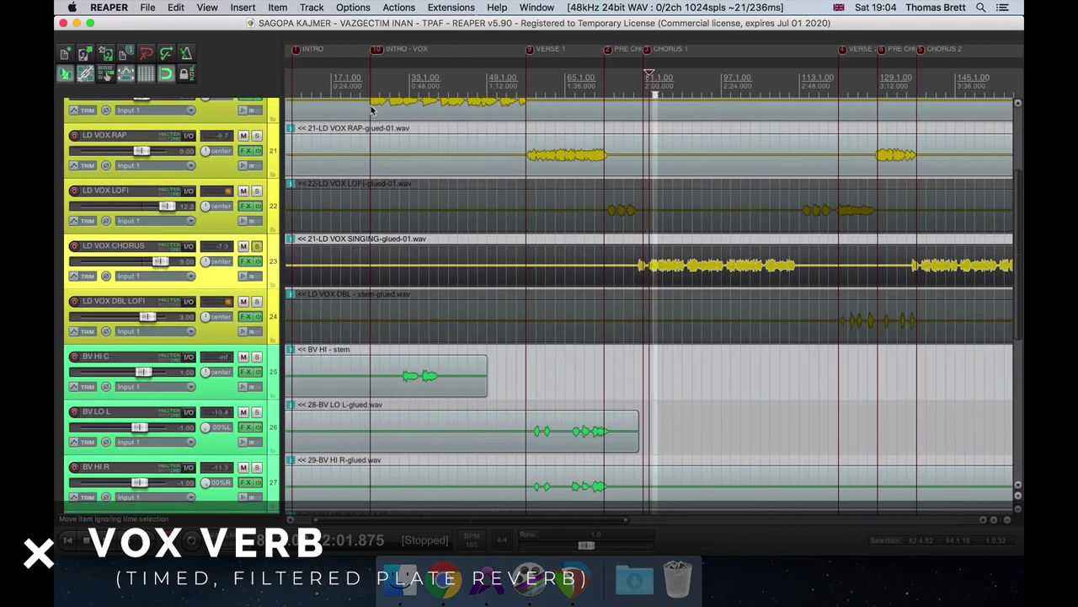
pyautogui.click(374, 110)
pyautogui.press('space')
pyautogui.scroll(6, 484, 180)
pyautogui.press('space')
pyautogui.scroll(3, 549, 208)
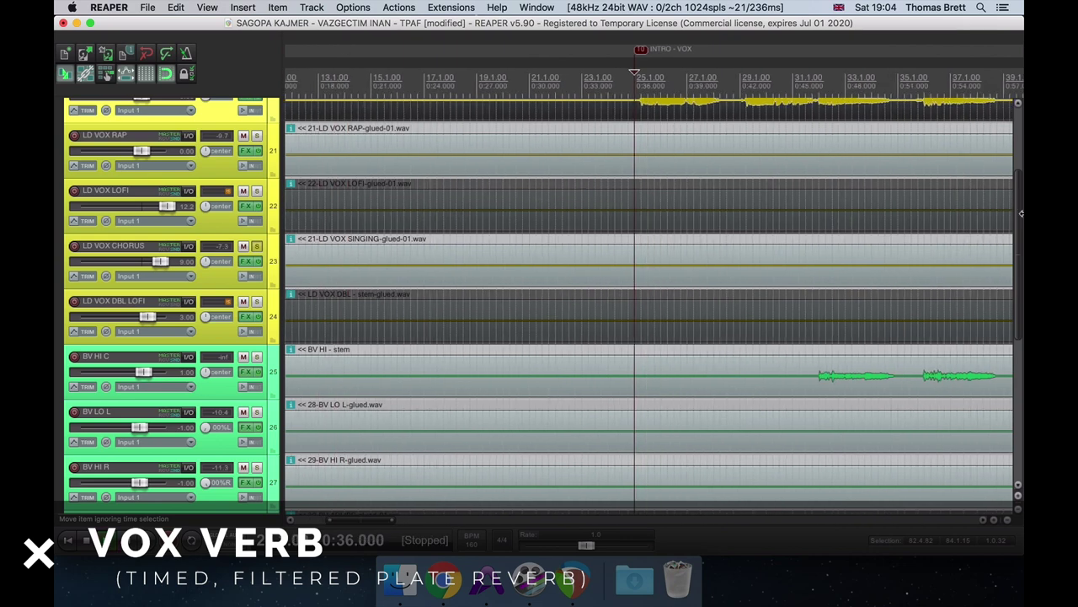
pyautogui.scroll(2, 268, 181)
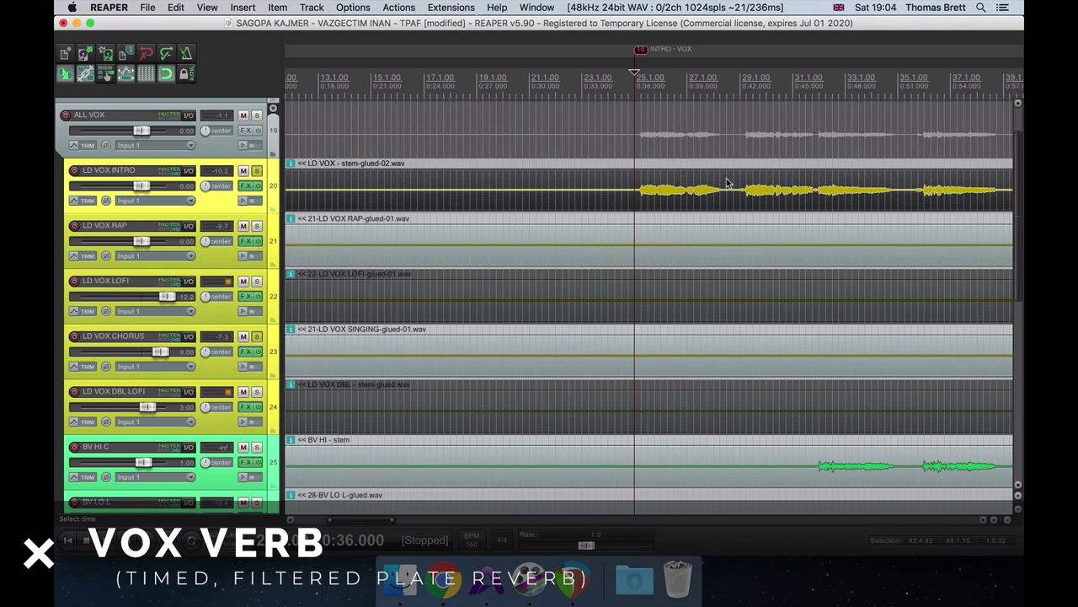
pyautogui.press('space')
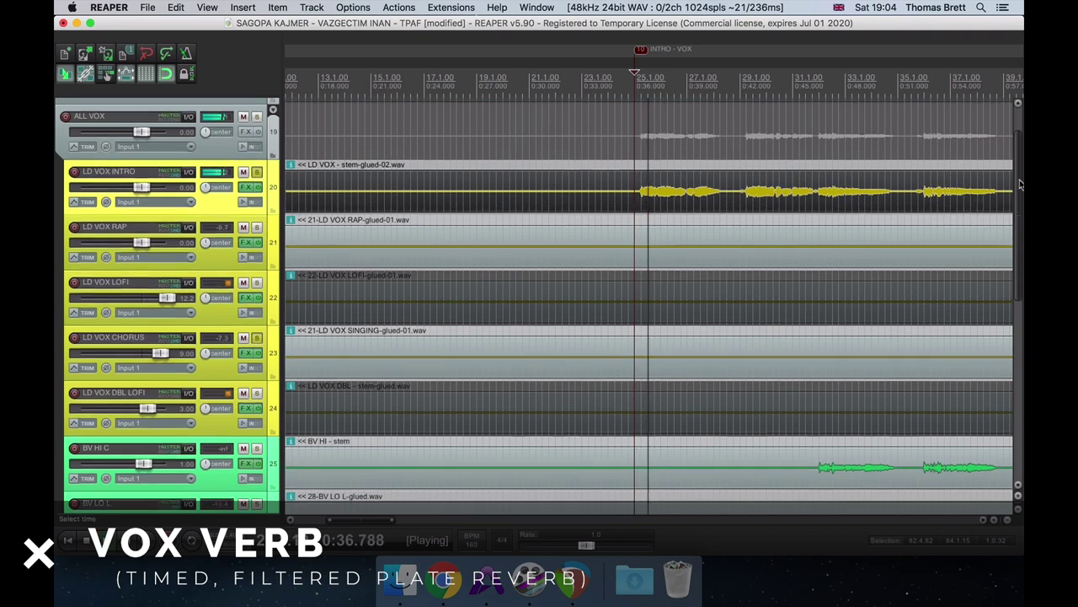
pyautogui.scroll(-4, 1019, 306)
pyautogui.scroll(-3, 1019, 305)
pyautogui.scroll(-3, 655, 277)
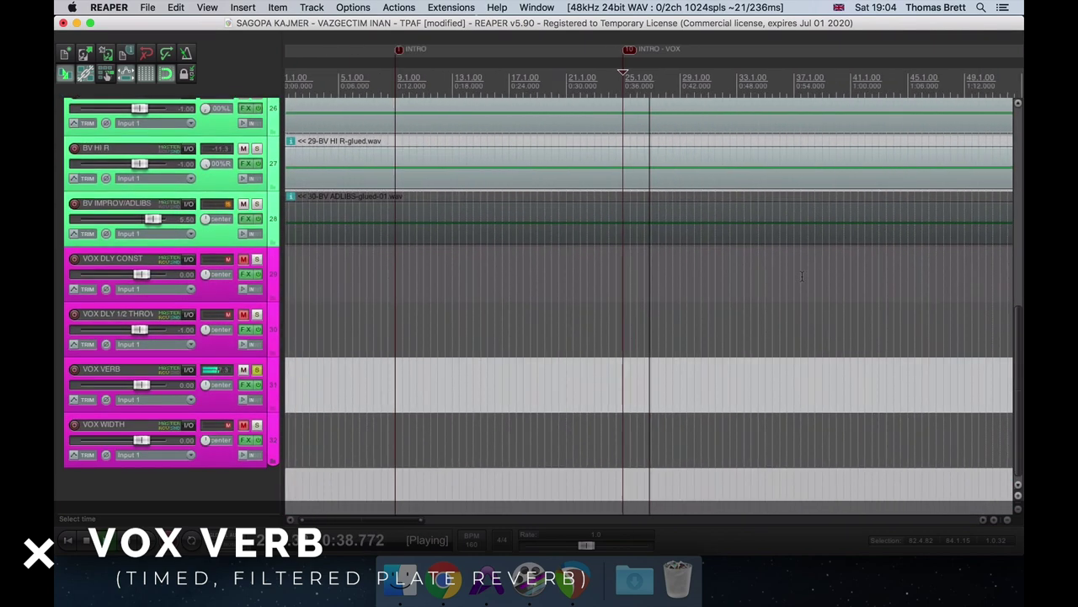
pyautogui.press('space')
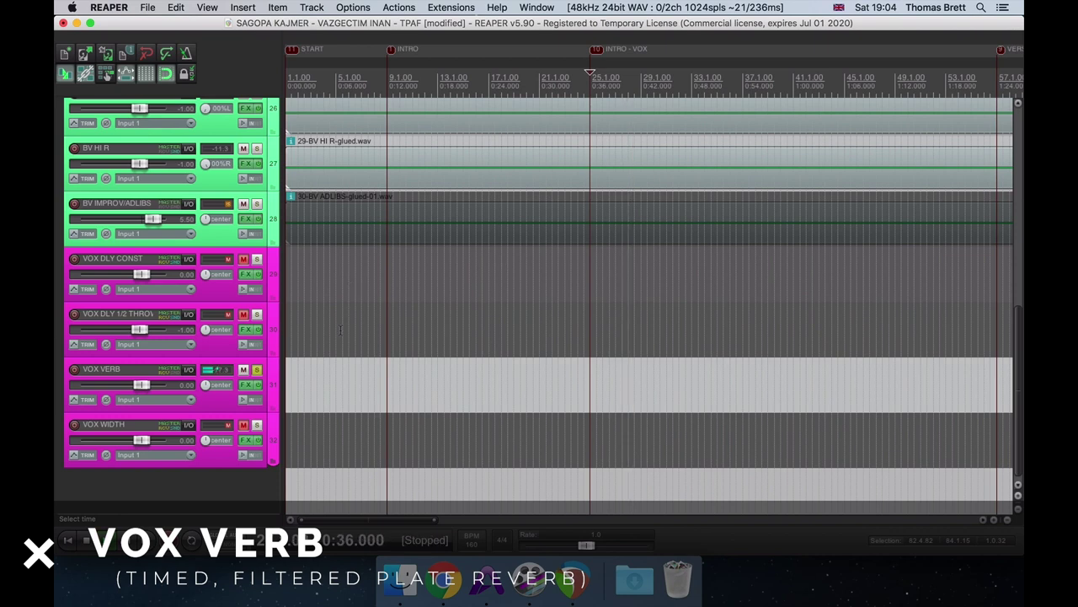
# - Show the VOX VERB effects chain with its Little Plate reverb, then bring up Spotlight search
pyautogui.click(246, 384)
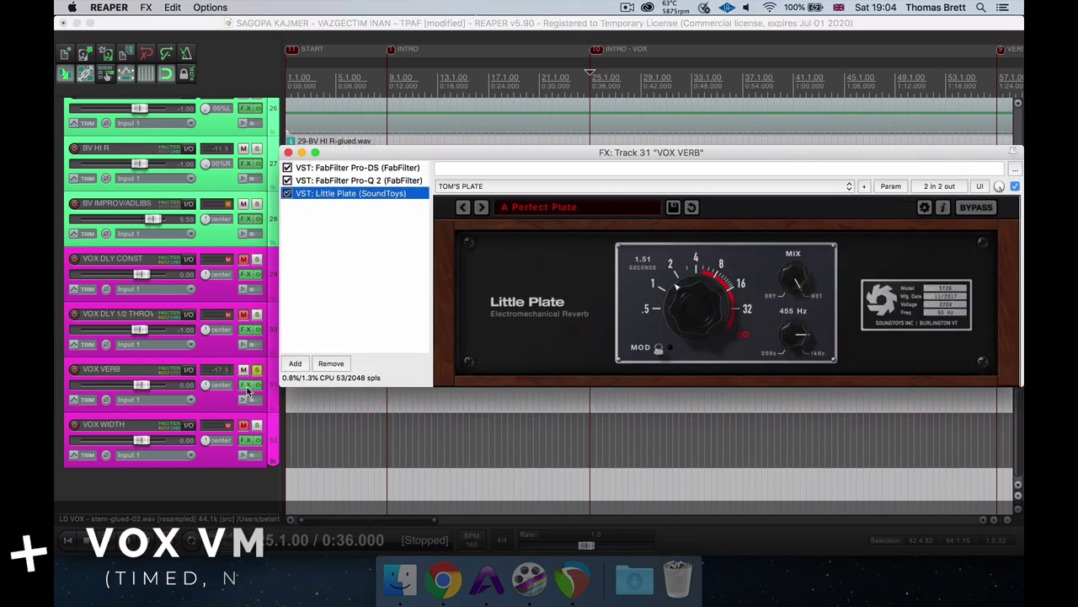
pyautogui.moveTo(717, 158); pyautogui.dragTo(515, 165)
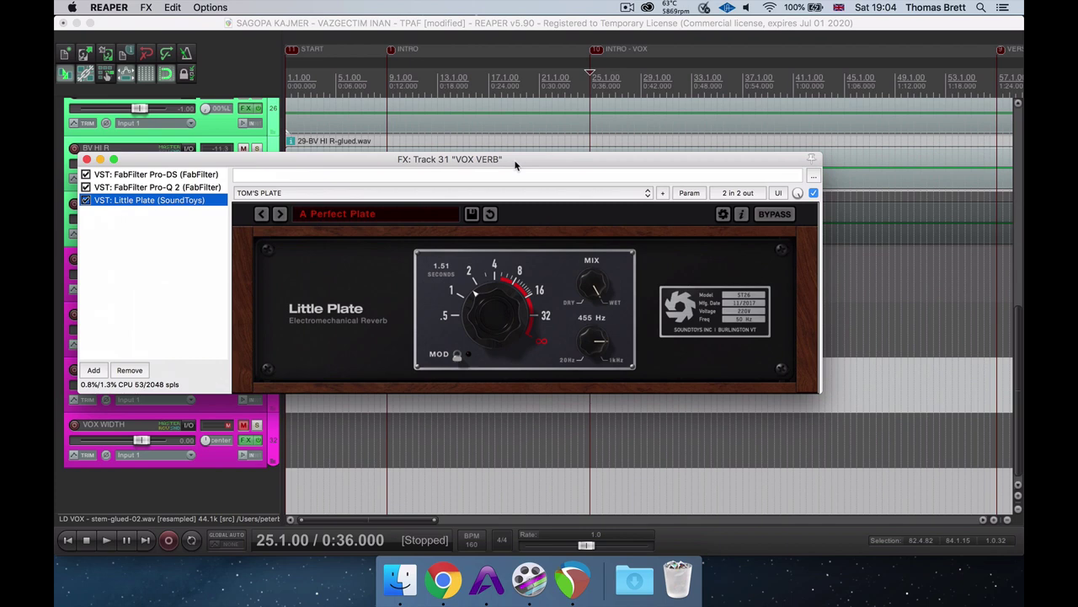
pyautogui.click(442, 266)
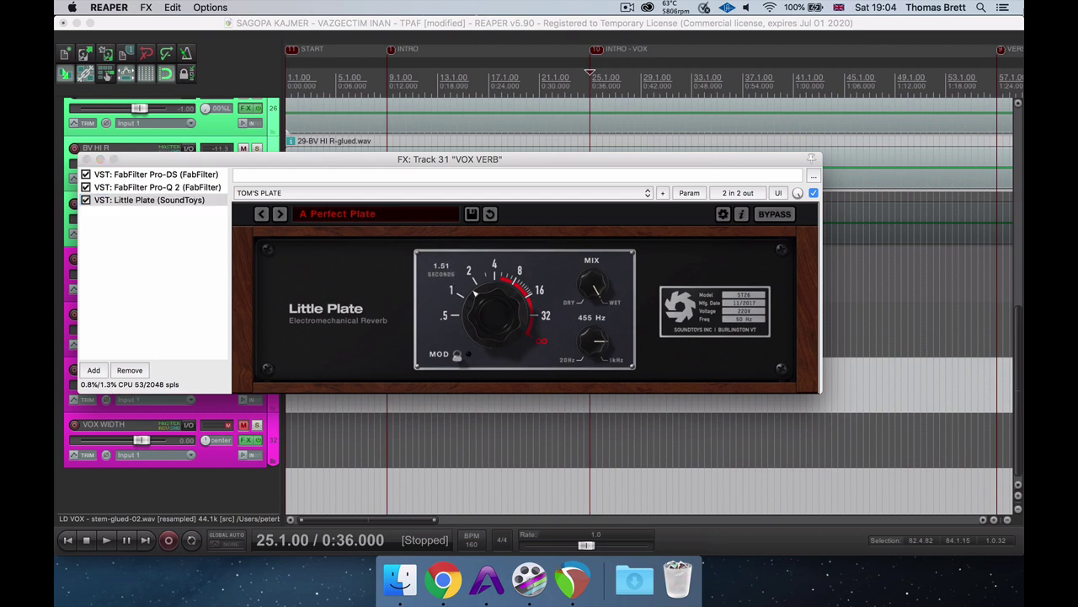
pyautogui.click(982, 7)
# - Launch Calculator and compute 60000 ÷ 160 = 375 ms
pyautogui.write('calc')
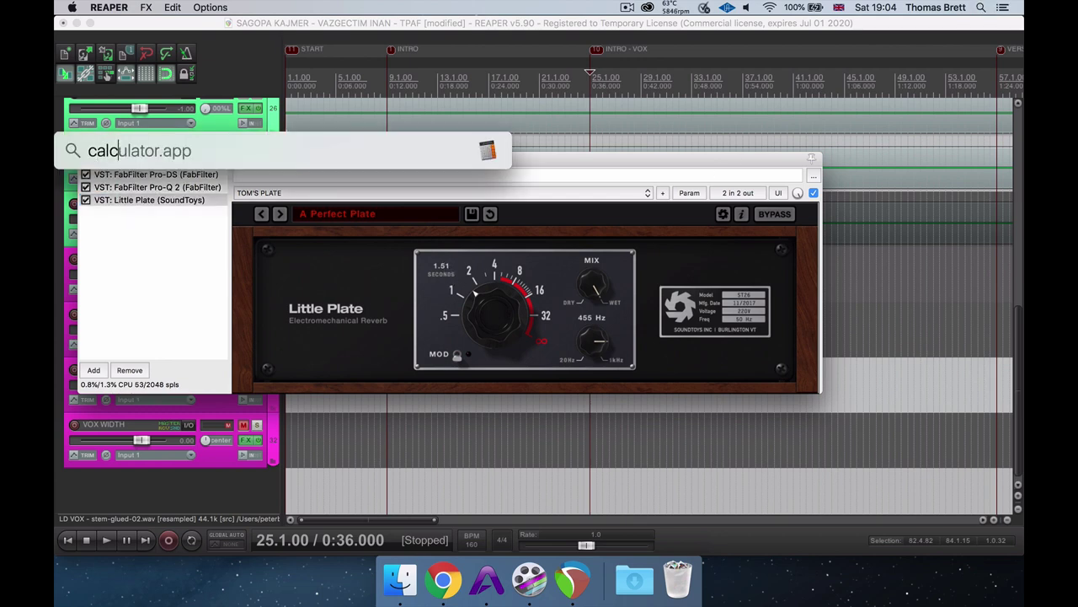
pyautogui.press('Return')
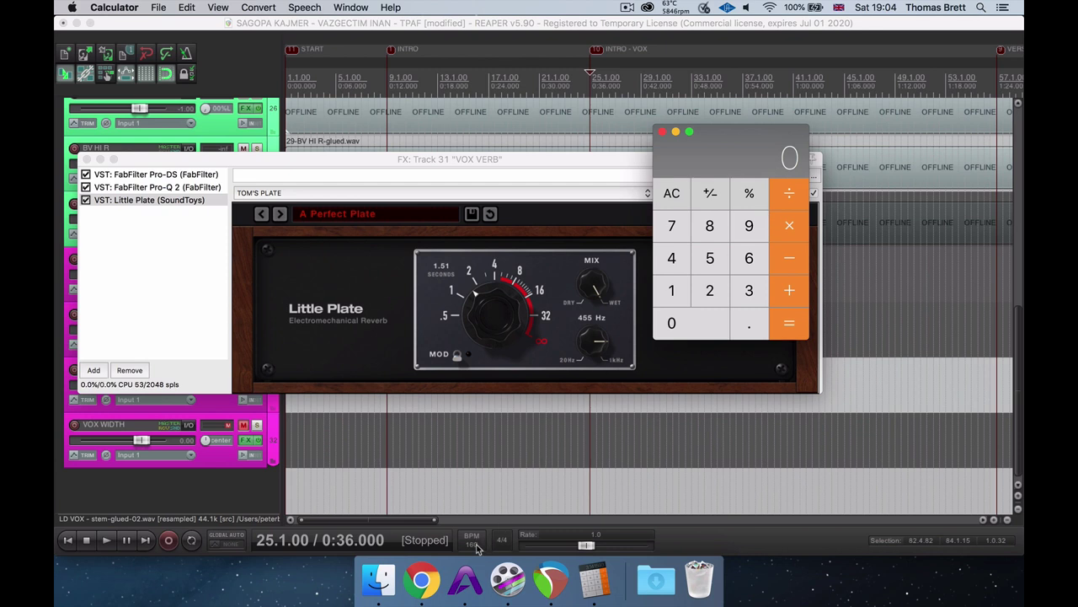
pyautogui.write('60000')
pyautogui.click(797, 194)
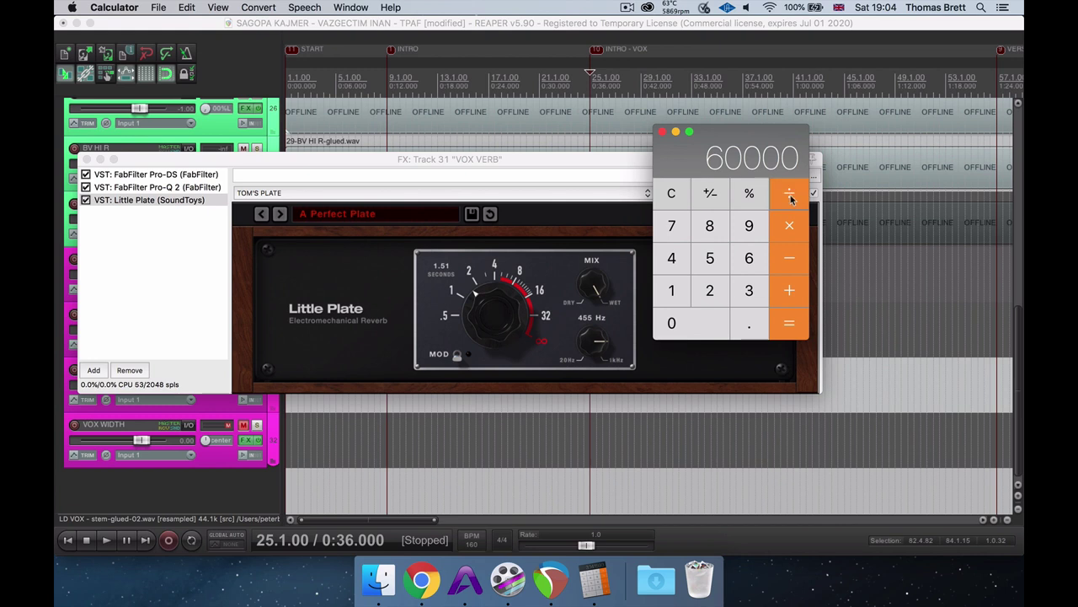
pyautogui.click(674, 292)
pyautogui.click(750, 260)
pyautogui.click(700, 323)
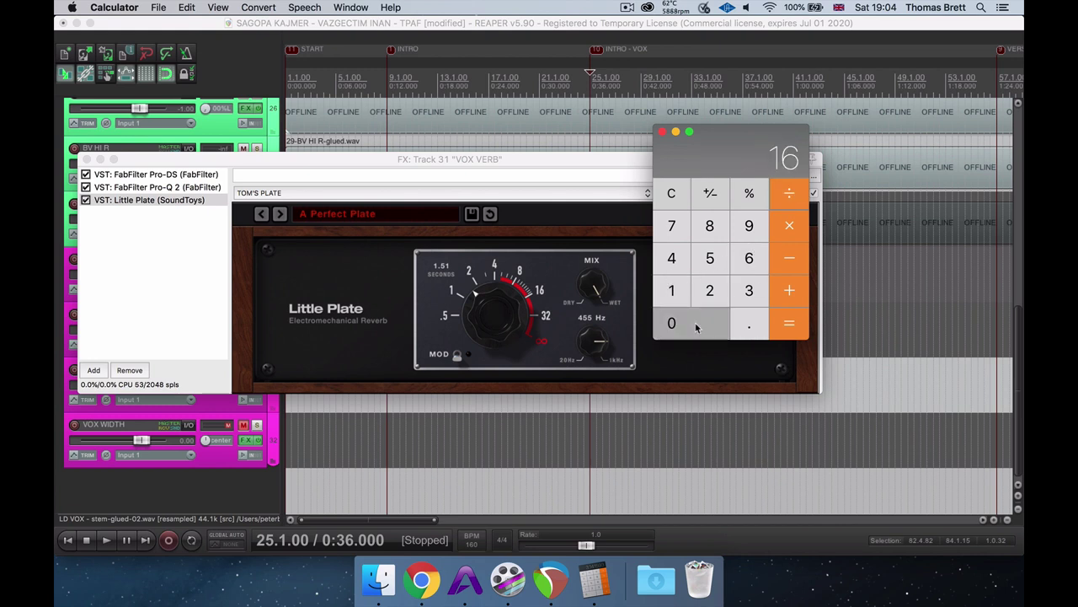
pyautogui.click(789, 325)
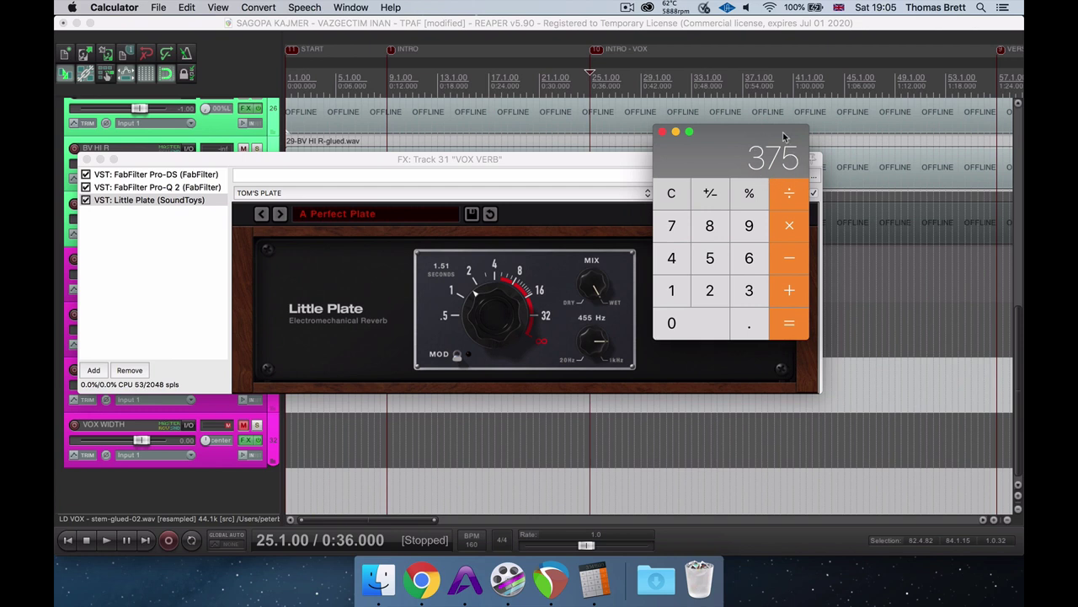
# - Double 375 to 750 ms and 1500 ms, then return to REAPER's FX window
pyautogui.click(788, 233)
pyautogui.click(712, 294)
pyautogui.click(796, 329)
pyautogui.click(796, 224)
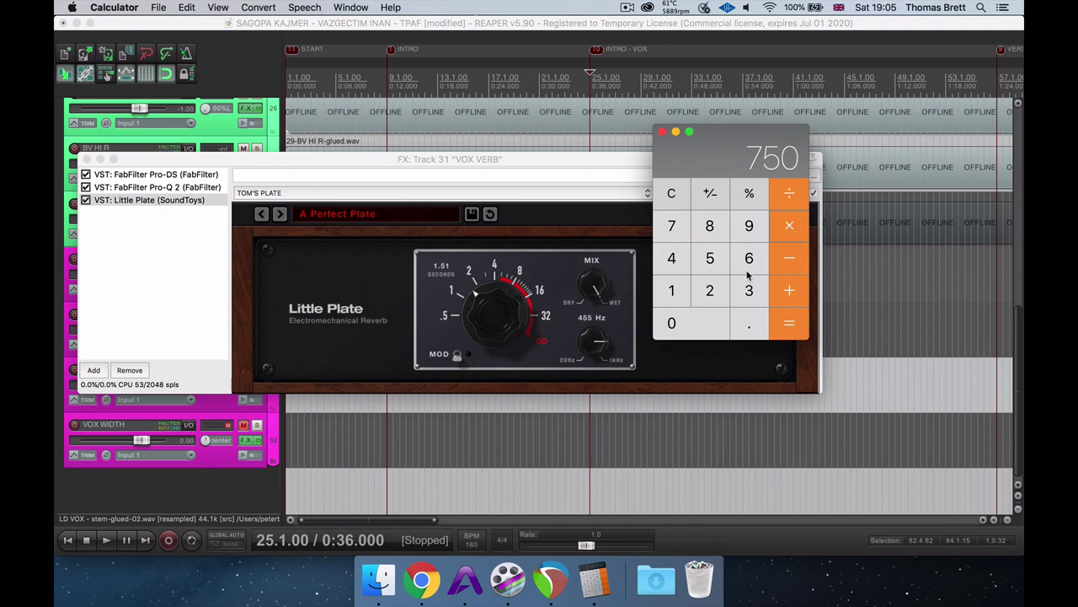
pyautogui.click(713, 291)
pyautogui.click(799, 330)
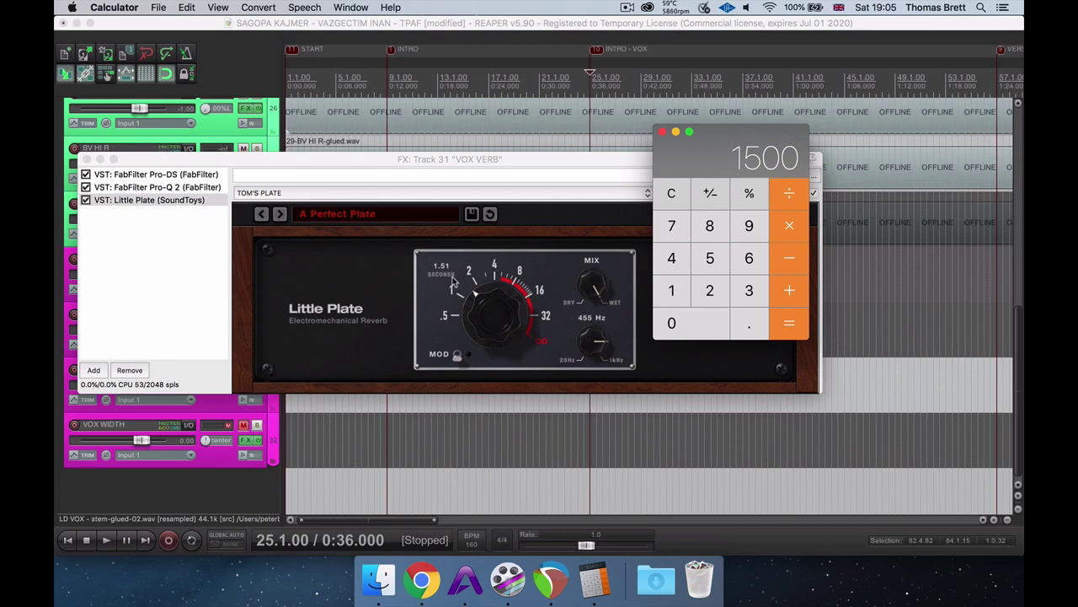
pyautogui.click(566, 178)
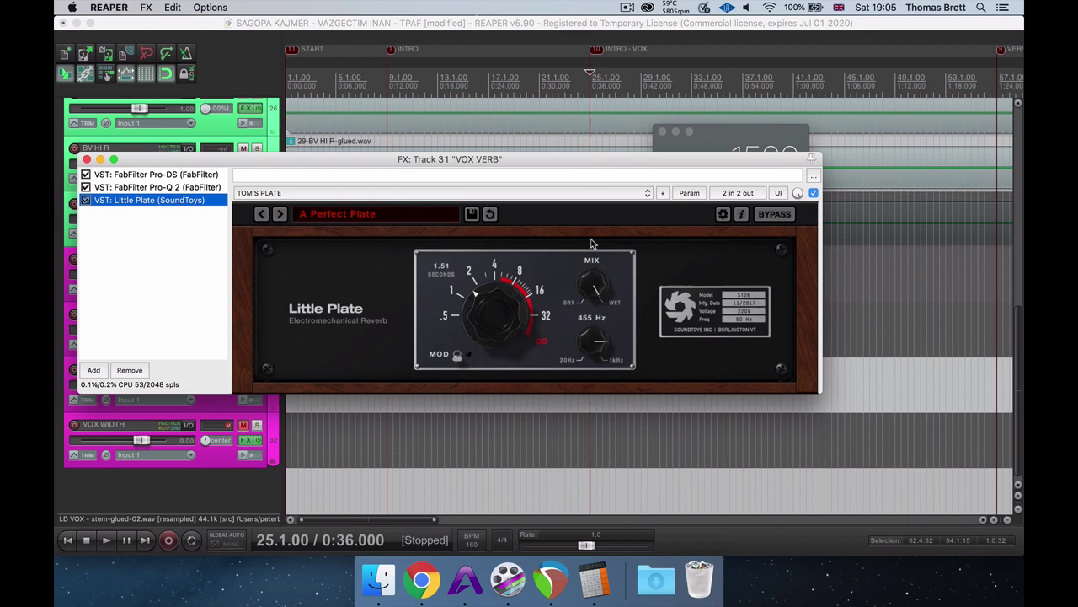
# - Scroll the arrangement to the VOX VERB bus and briefly audition the reverb
pyautogui.click(592, 344)
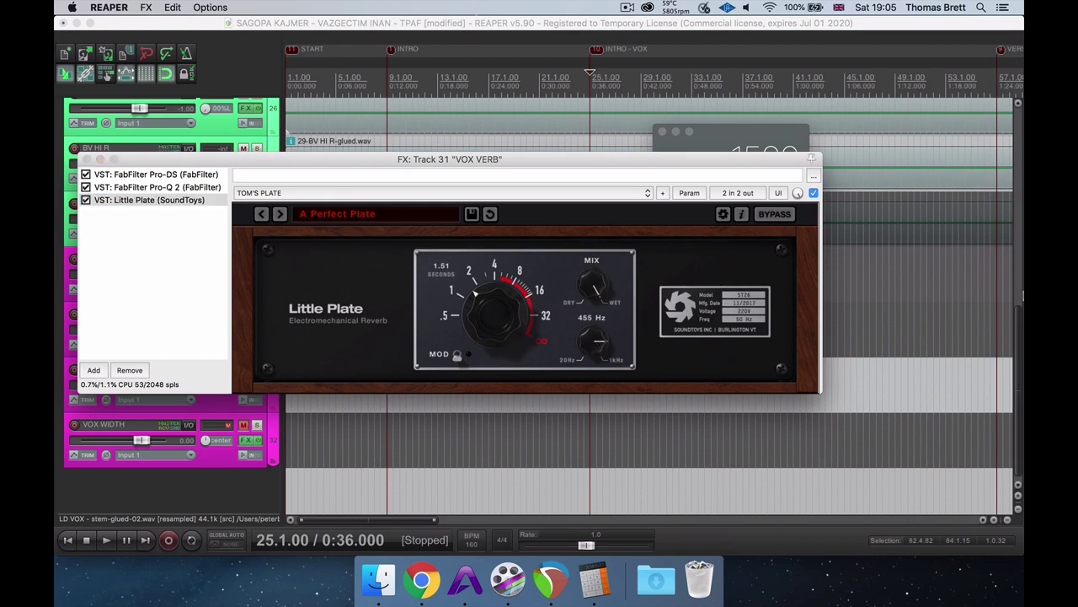
pyautogui.moveTo(1019, 388); pyautogui.dragTo(1022, 180)
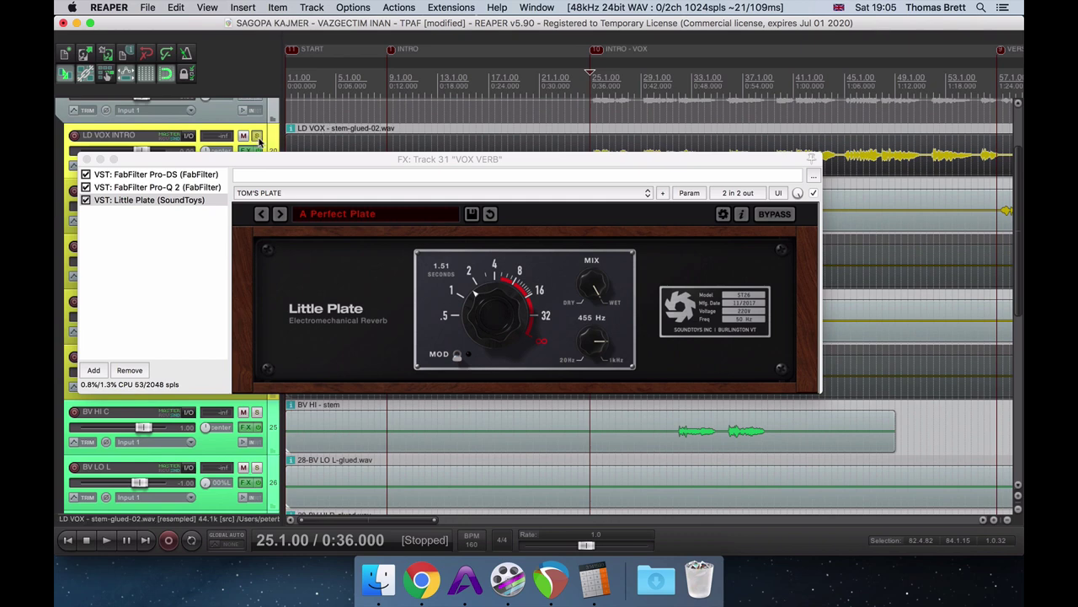
pyautogui.press('space')
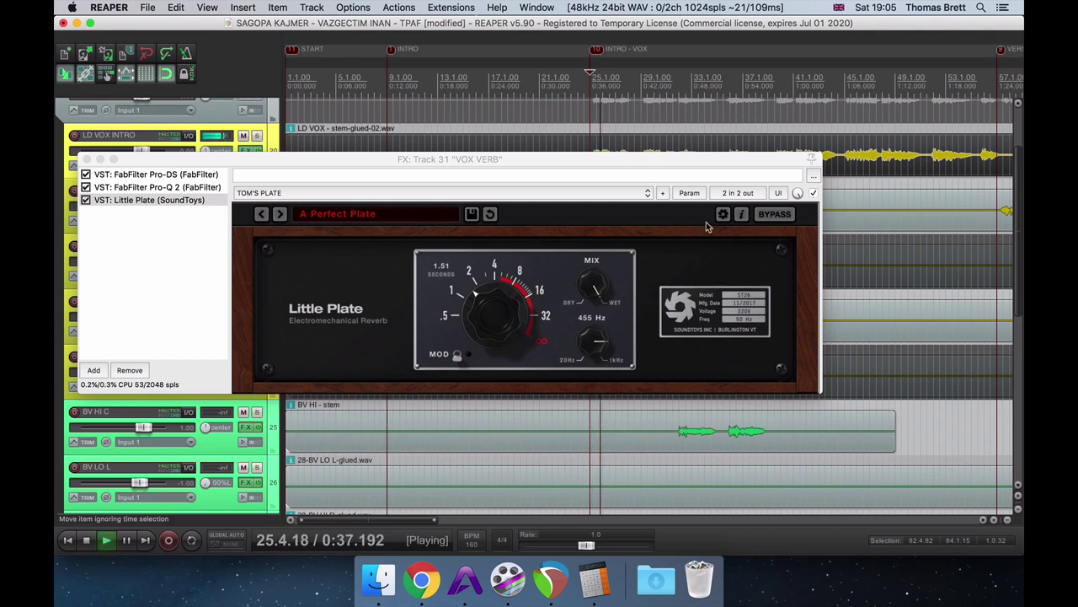
pyautogui.press('space')
pyautogui.moveTo(1019, 253); pyautogui.dragTo(1017, 393)
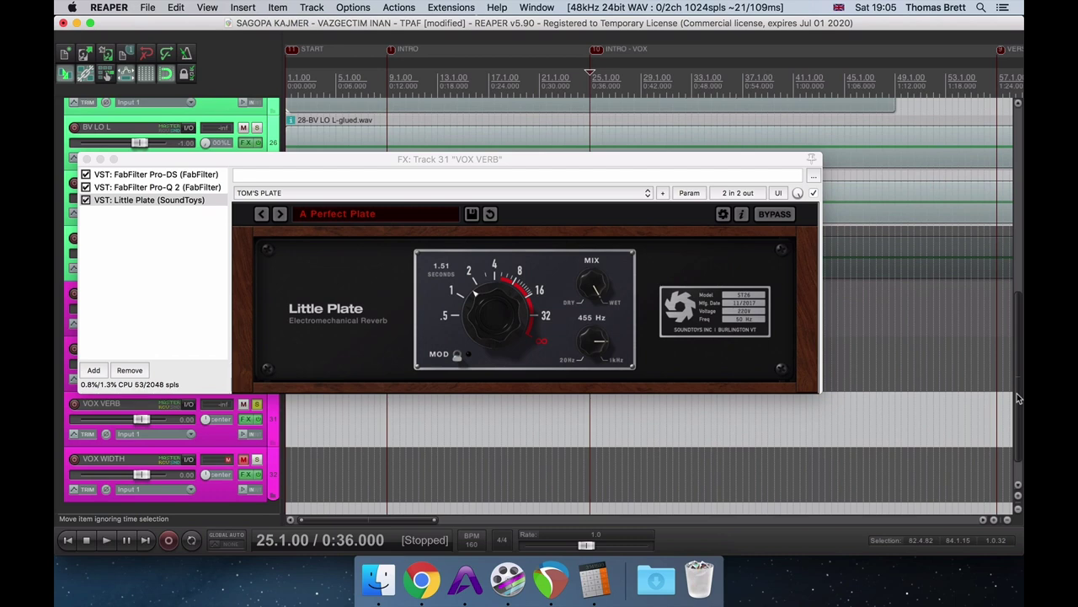
# - Sweep the Little Plate low-cut during playback, leaving it near 458 Hz
pyautogui.click(570, 291)
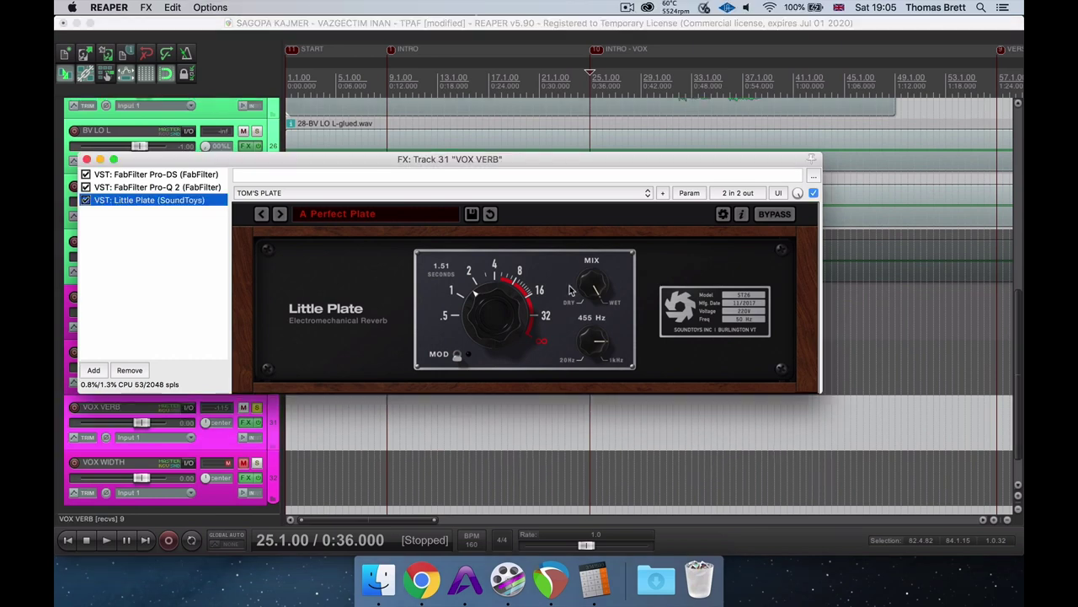
pyautogui.press('space')
pyautogui.moveTo(593, 158); pyautogui.dragTo(678, 116)
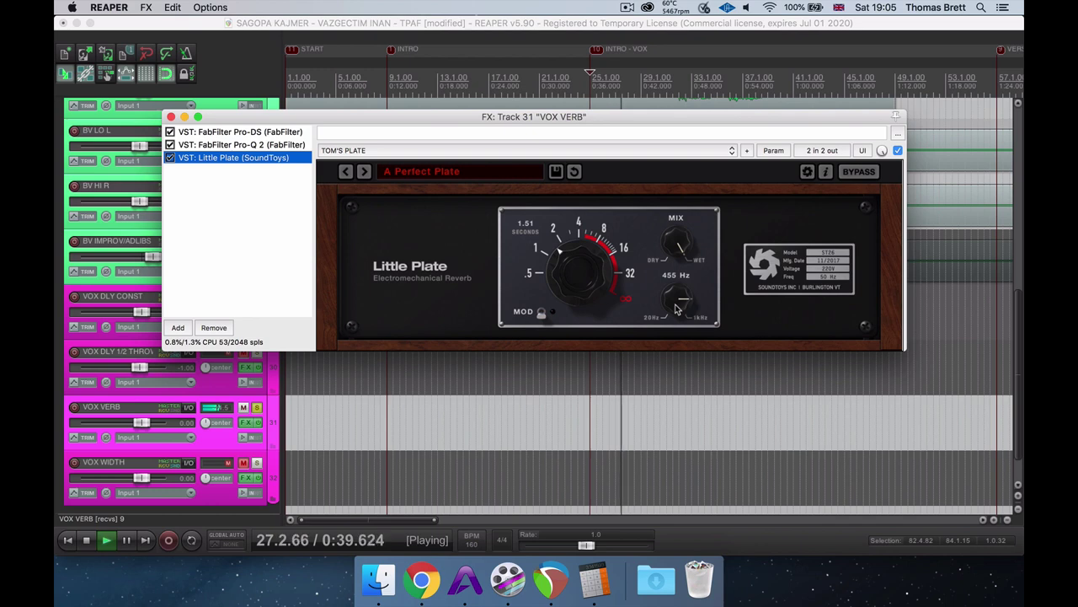
pyautogui.moveTo(679, 305); pyautogui.dragTo(650, 404)
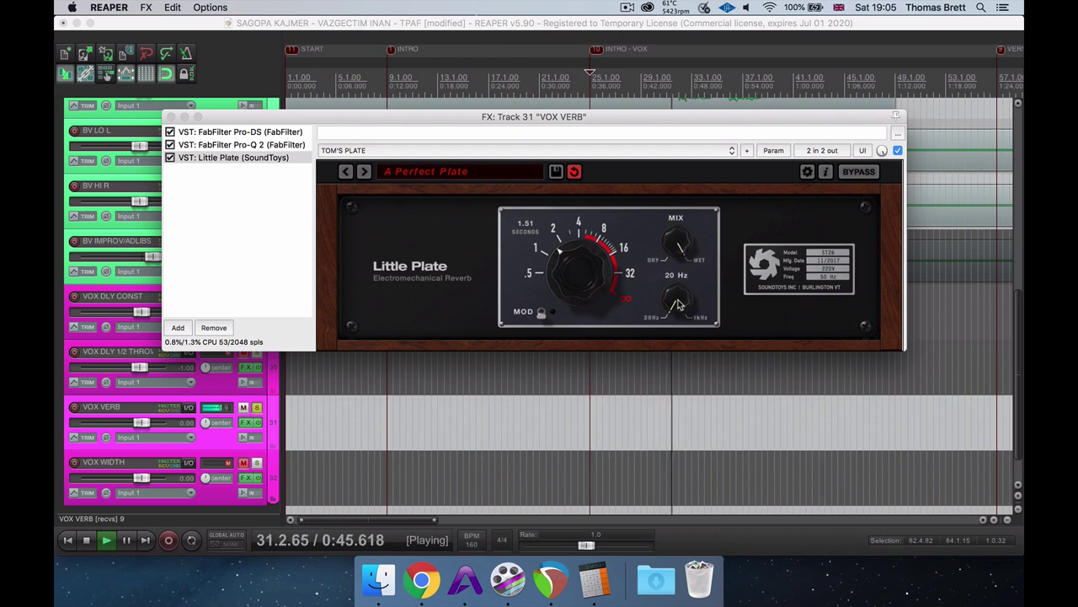
pyautogui.moveTo(680, 305); pyautogui.dragTo(687, 205)
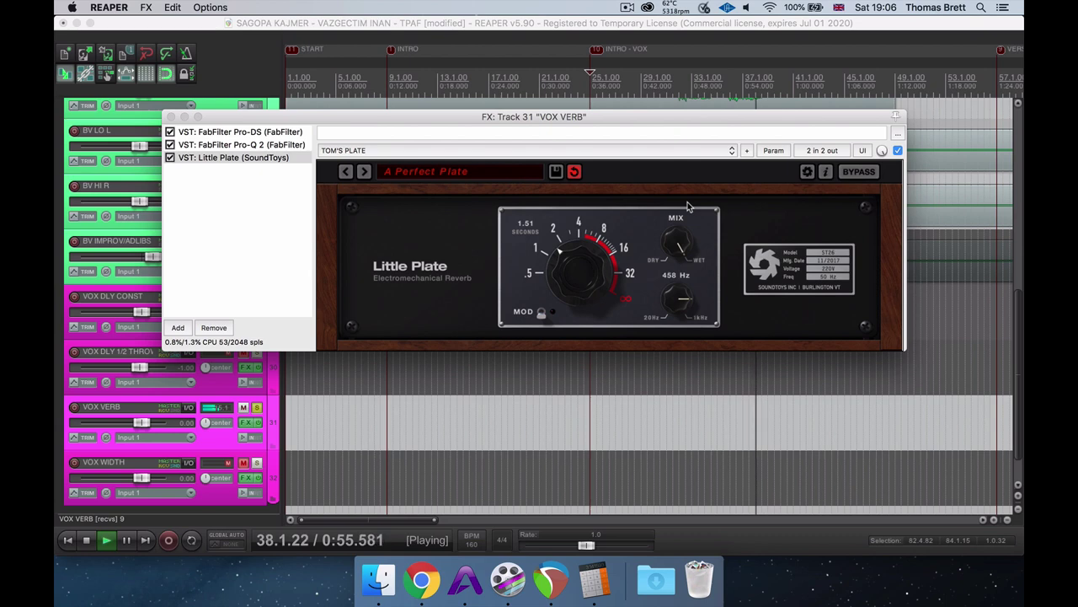
pyautogui.press('space')
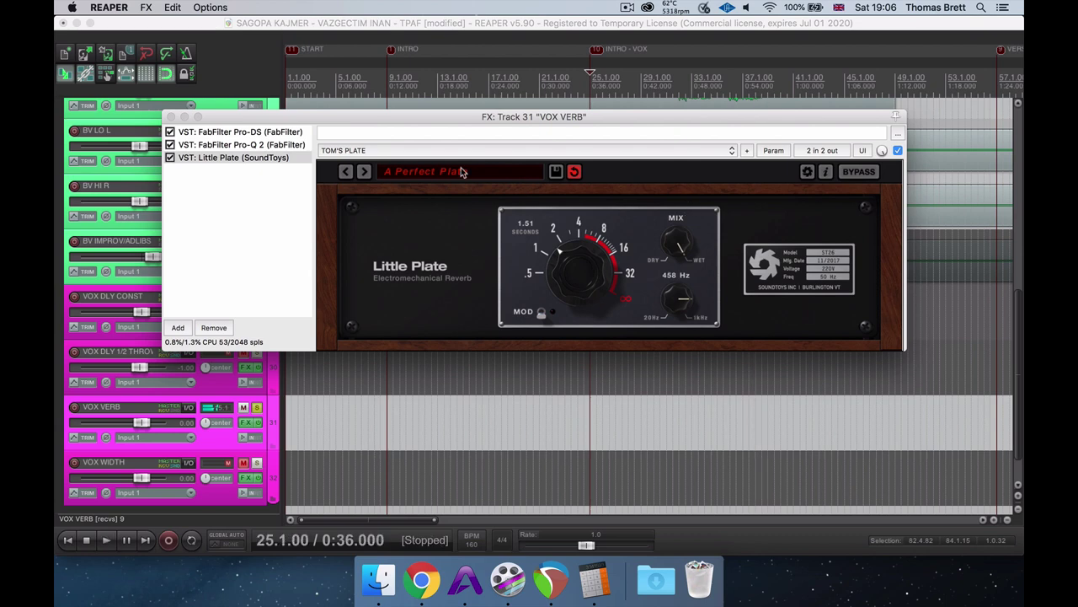
# - In Pro-Q 2, swing the 724 Hz band from a +9.75 dB boost to about -4.74 dB cut while playing
pyautogui.click(275, 145)
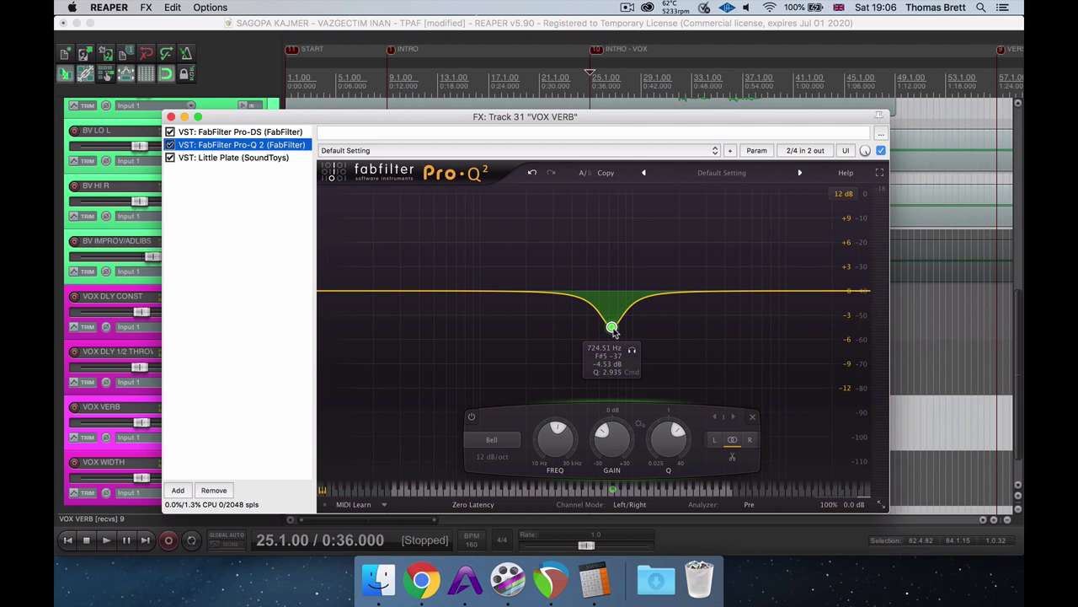
pyautogui.press('space')
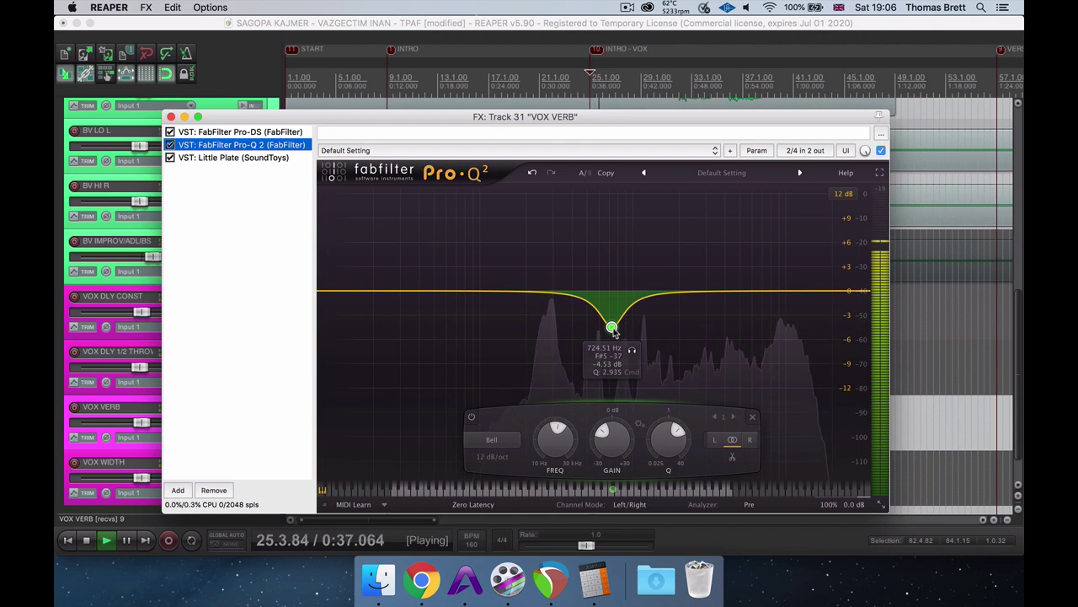
pyautogui.moveTo(601, 427); pyautogui.dragTo(646, 438)
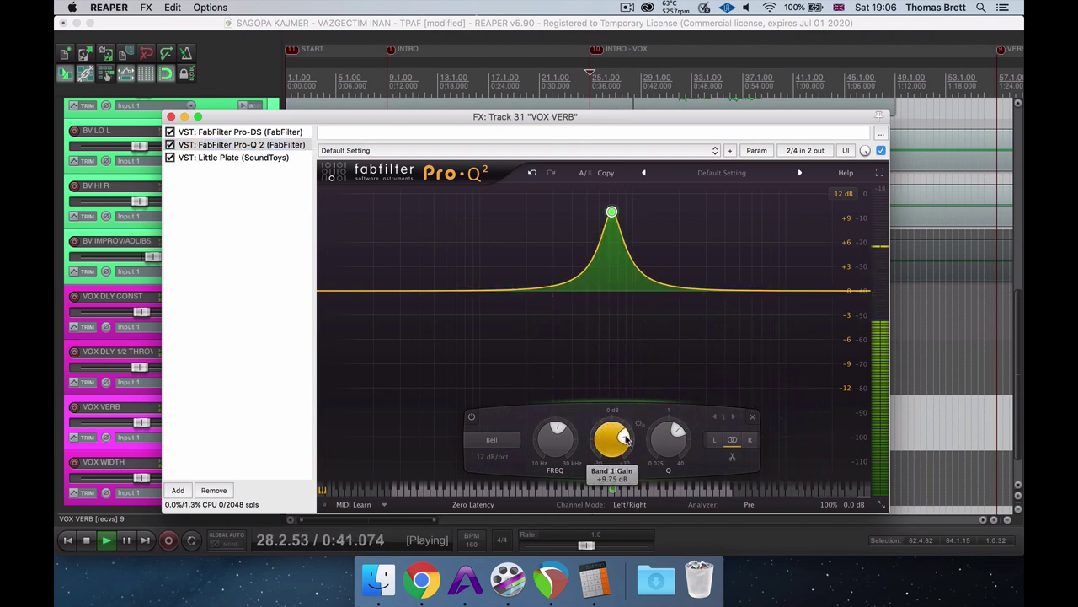
pyautogui.moveTo(625, 438)
pyautogui.moveTo(625, 438); pyautogui.dragTo(562, 404)
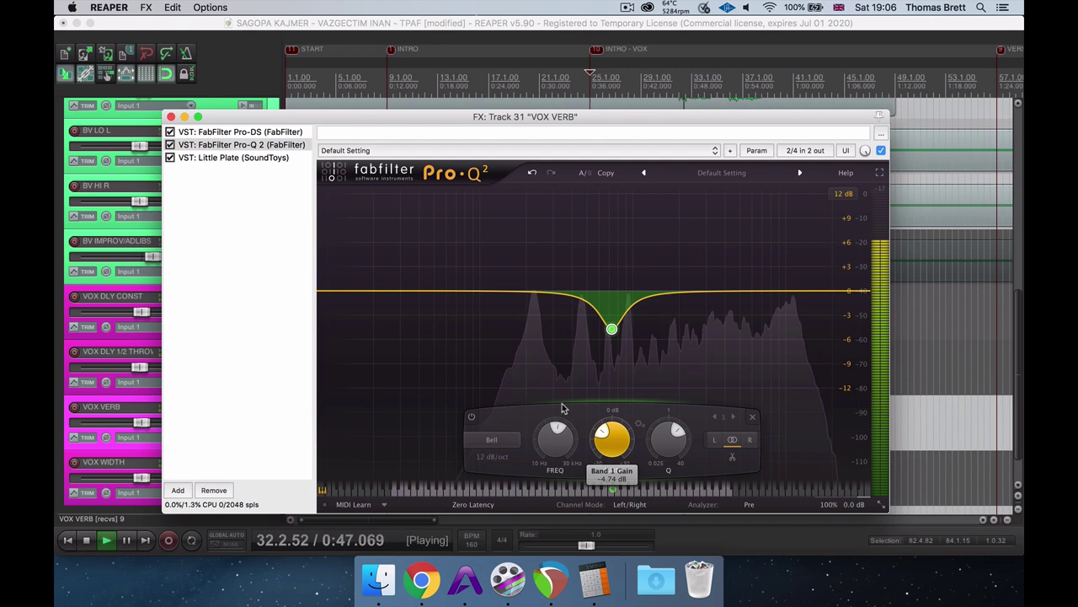
pyautogui.press('space')
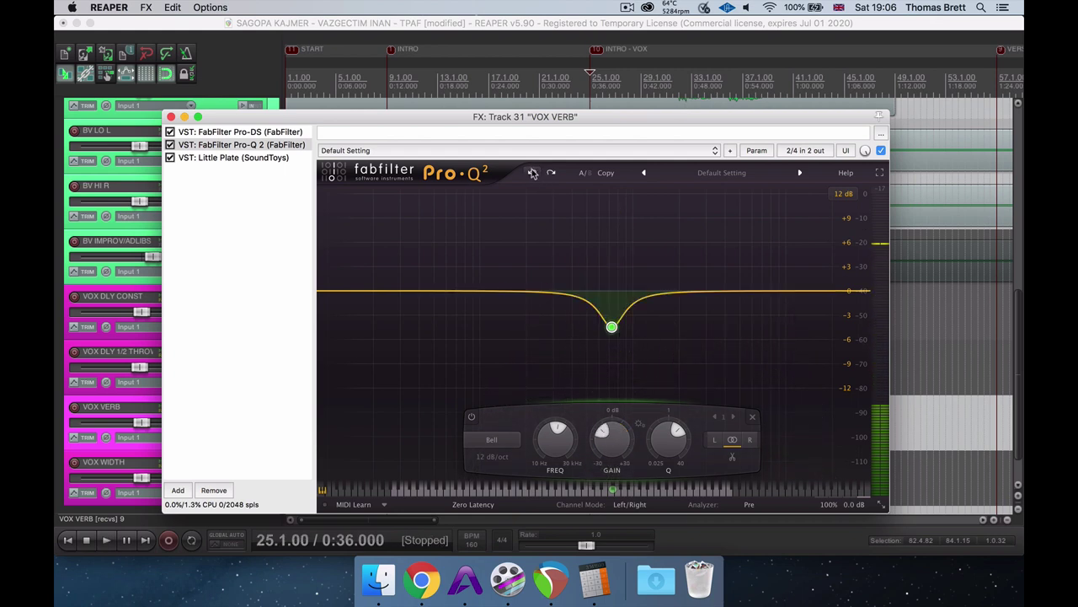
# - Try raising the Pro-DS threshold to -2.81 dB during playback, then undo it
pyautogui.click(243, 141)
pyautogui.click(243, 133)
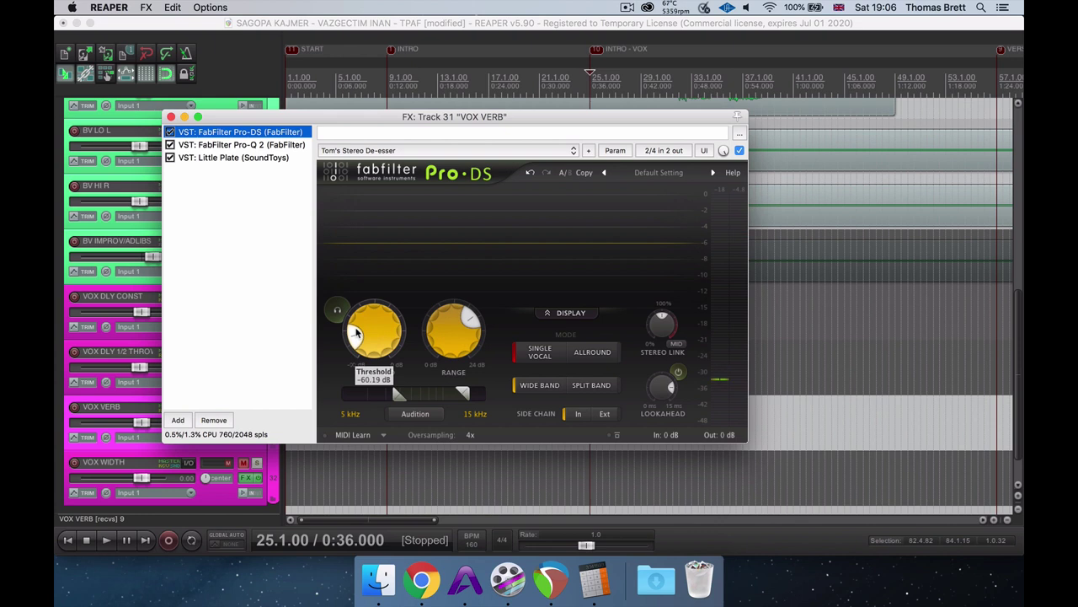
pyautogui.moveTo(355, 334)
pyautogui.moveTo(356, 337); pyautogui.dragTo(390, 350)
pyautogui.press('space')
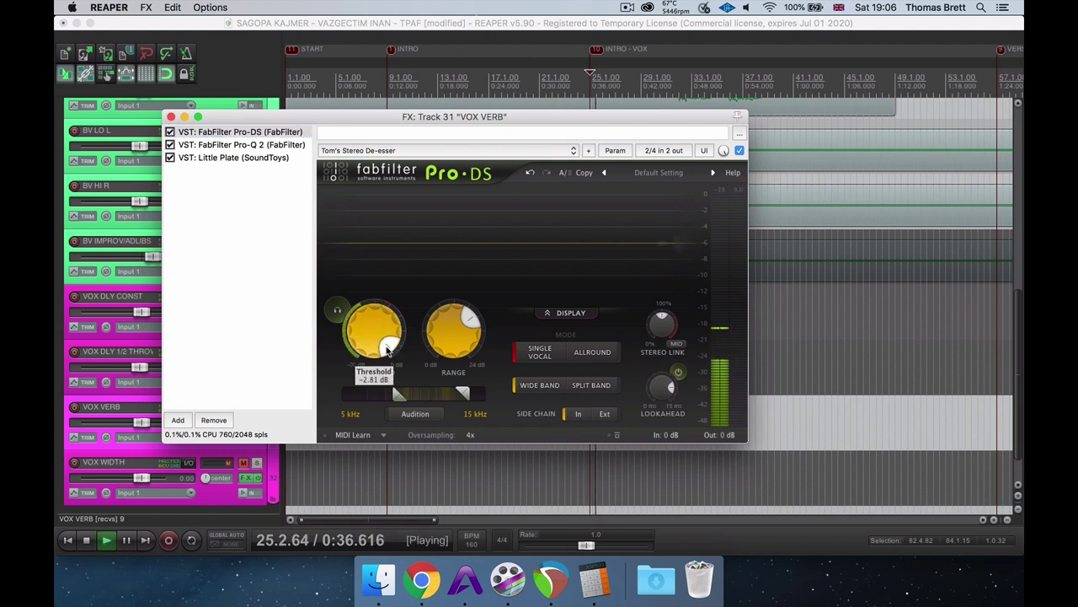
pyautogui.moveTo(389, 350)
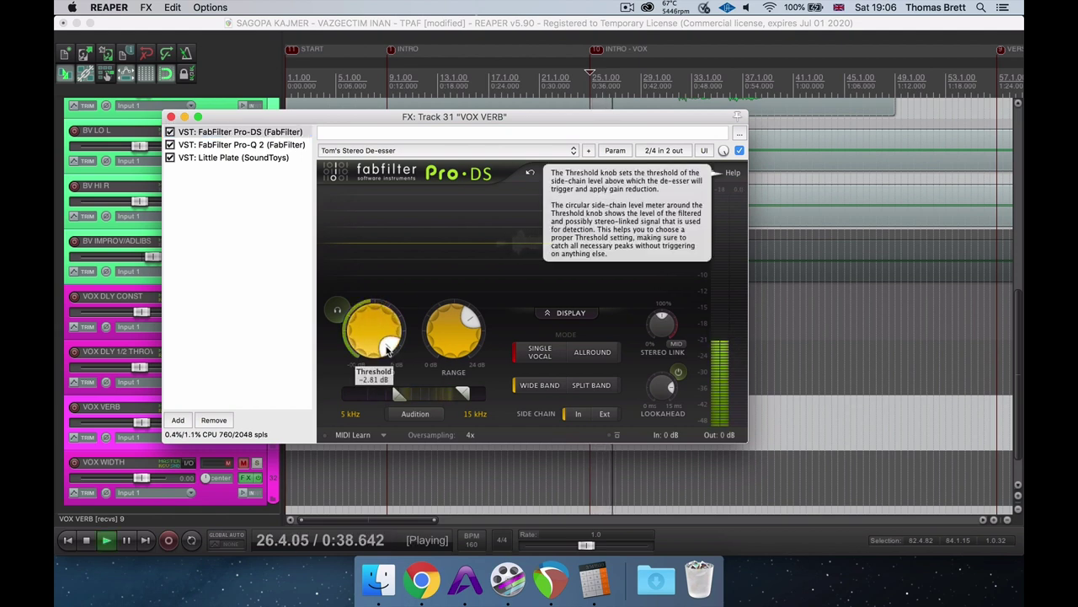
pyautogui.click(530, 173)
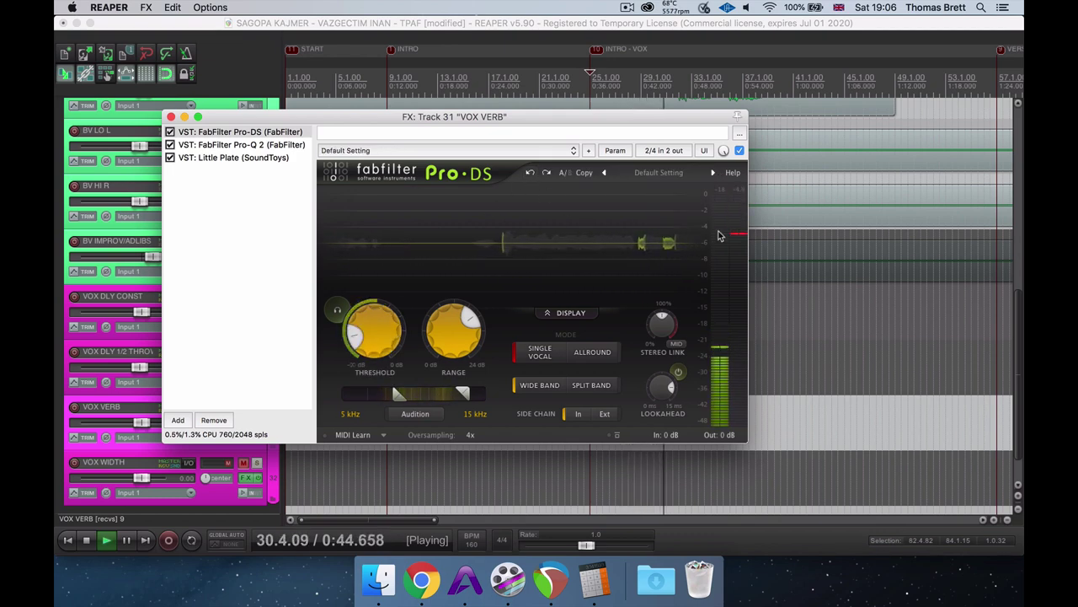
# - Turn off Pro-DS interactive help hints, stop playback and close the effects chain
pyautogui.moveTo(720, 236)
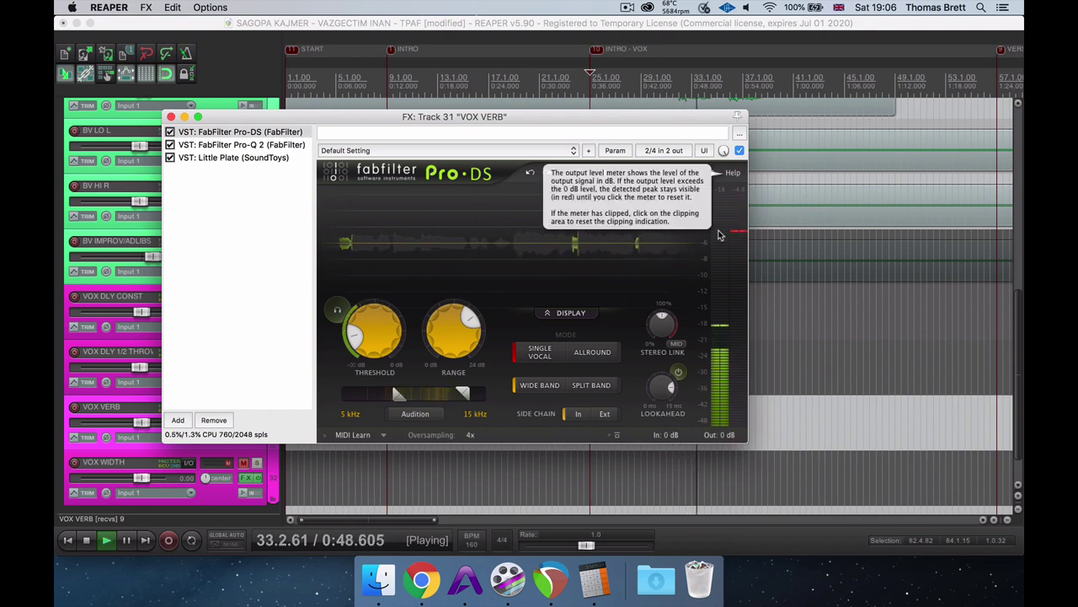
pyautogui.click(733, 173)
pyautogui.click(741, 200)
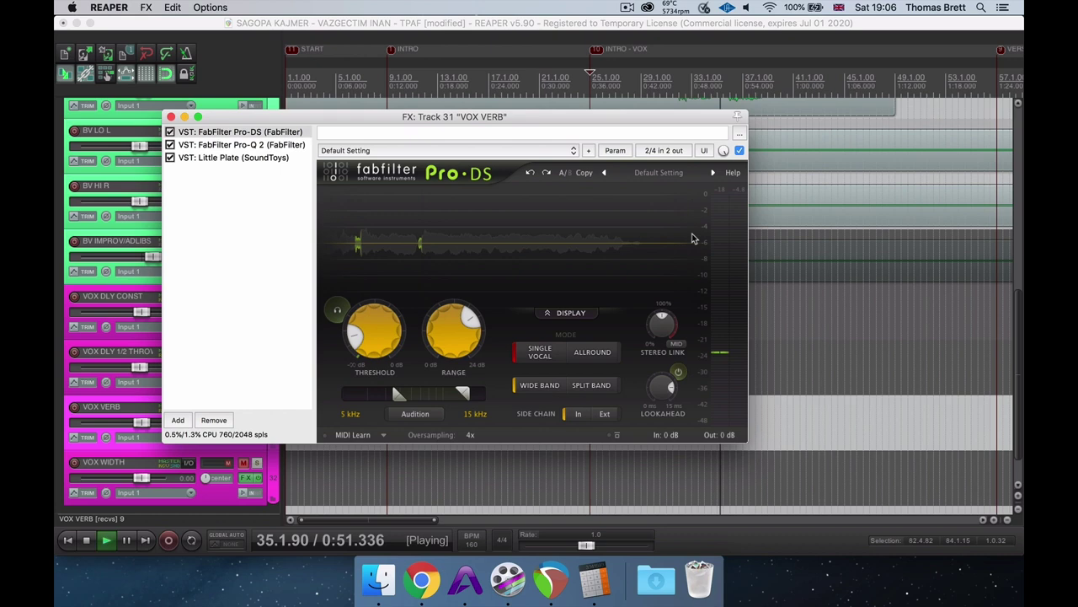
pyautogui.press('Escape')
pyautogui.press('space')
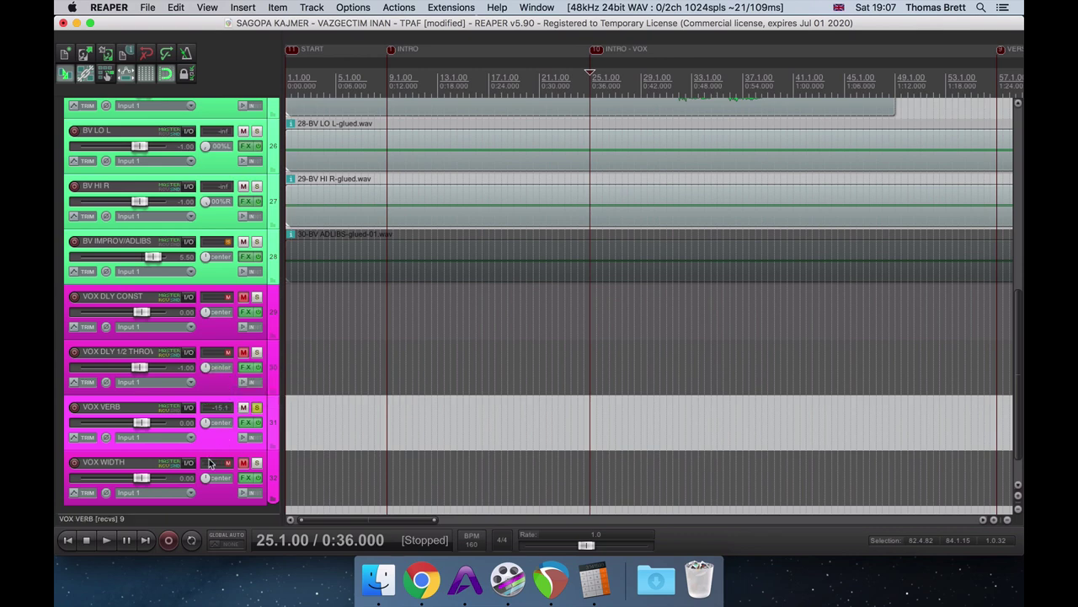
# - Open the VOX VERB bus's routing and scroll through its vocal receives and levels
pyautogui.click(189, 409)
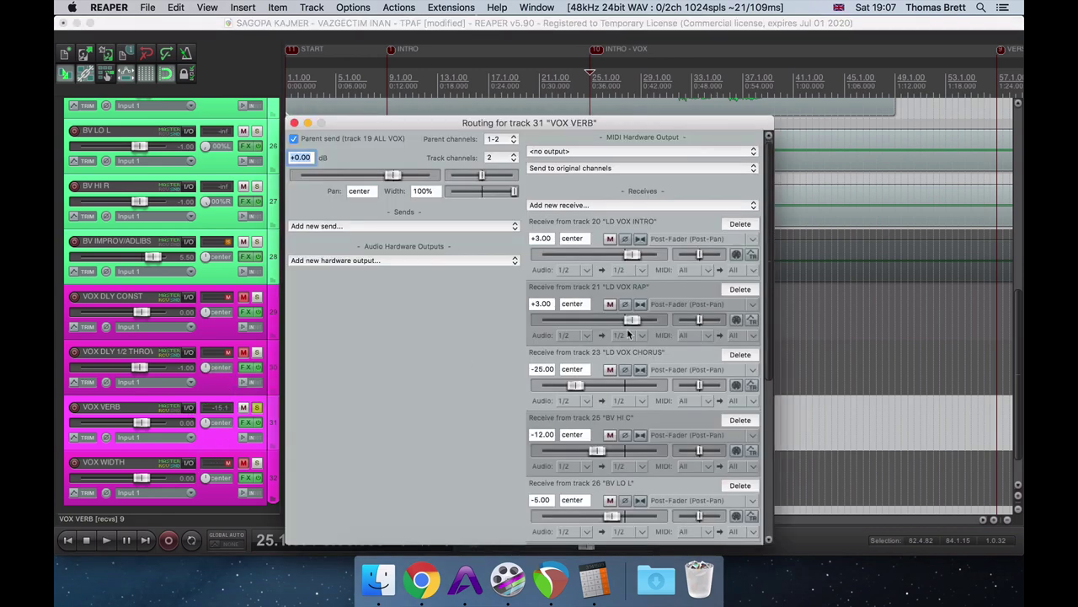
pyautogui.moveTo(774, 241); pyautogui.dragTo(769, 330)
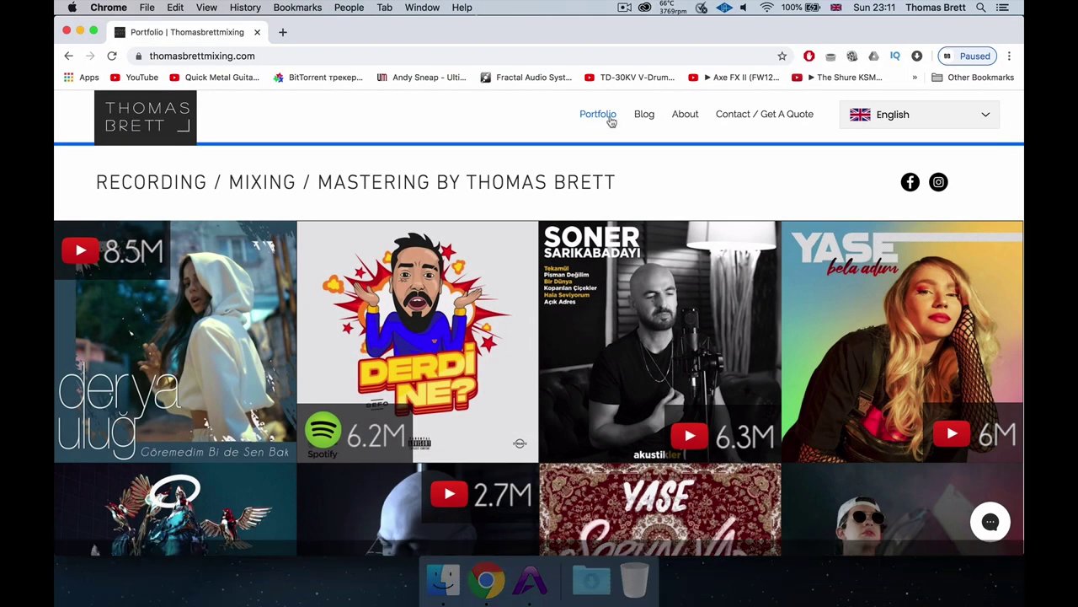
# - Go to the site's Blog page and scroll down through its recording and mixing article tiles
pyautogui.click(645, 117)
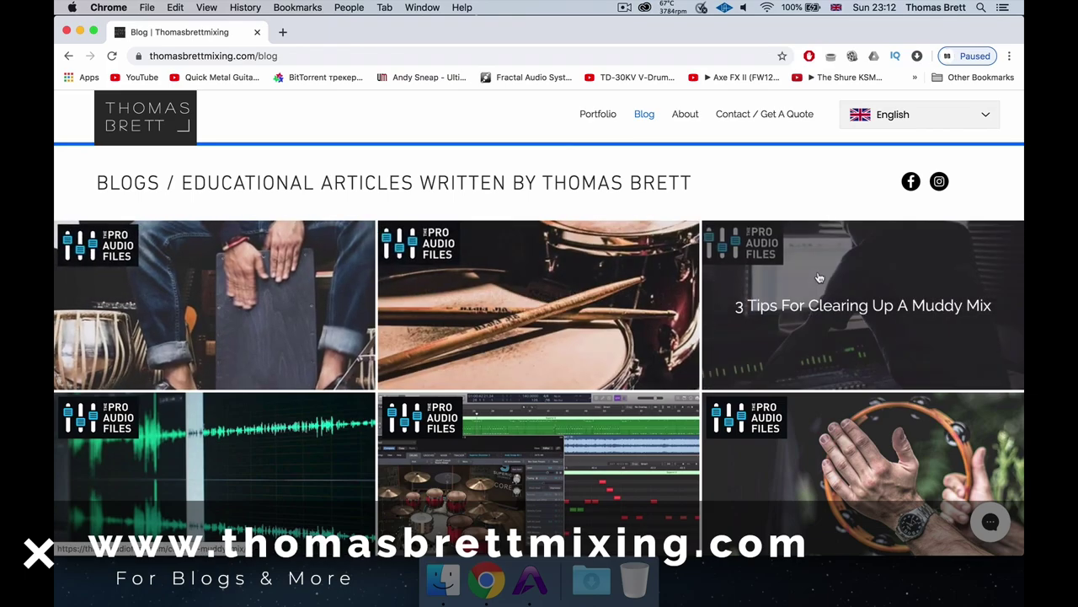
pyautogui.scroll(-5, 819, 278)
pyautogui.scroll(-10, 819, 279)
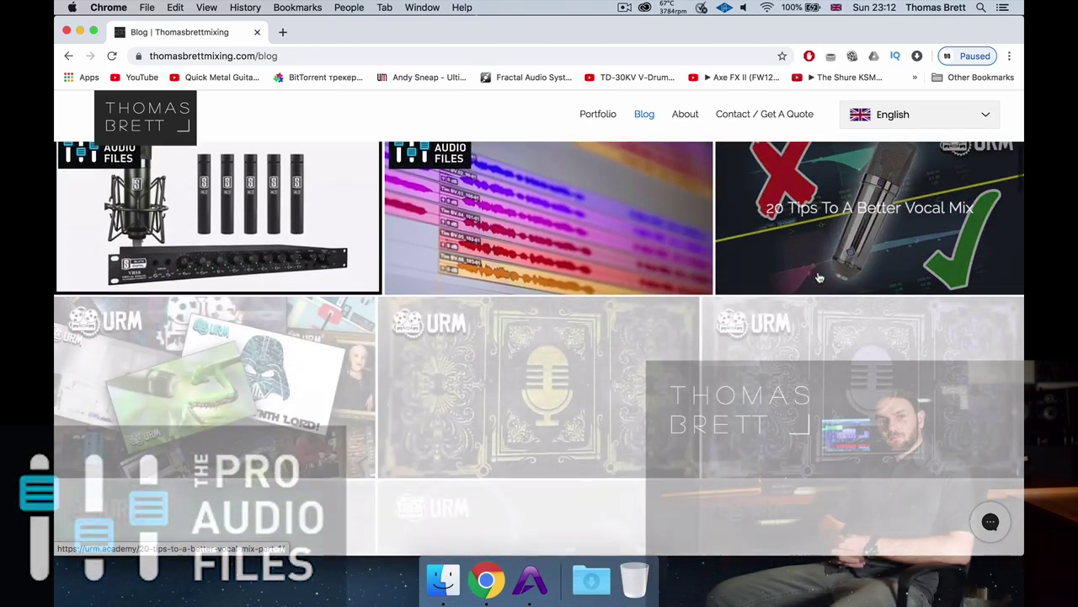
pyautogui.scroll(-5, 819, 278)
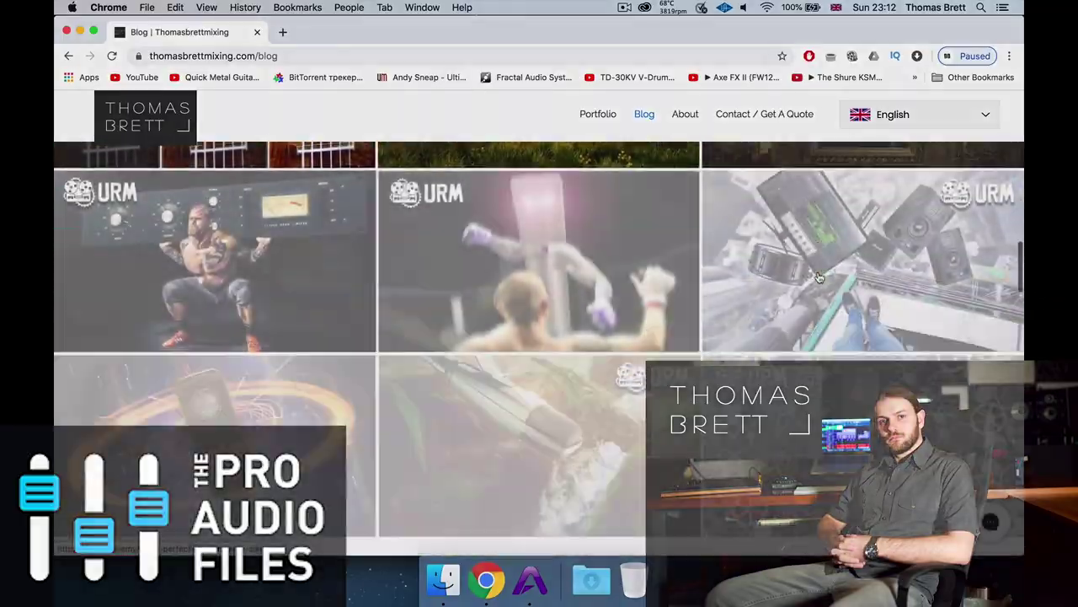